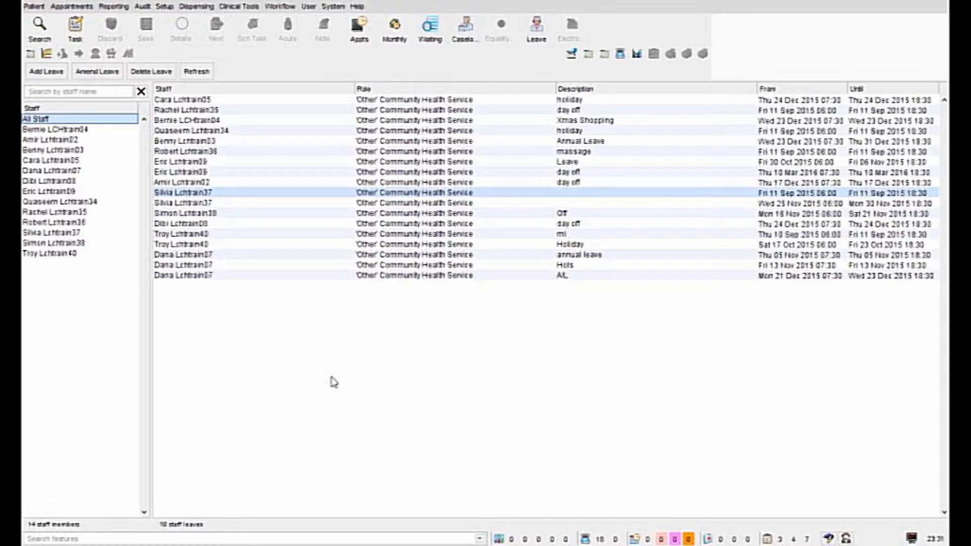
Step: Open the staff leave table as a CSV file in Excel
right_click(461, 204)
mouse_move(469, 250)
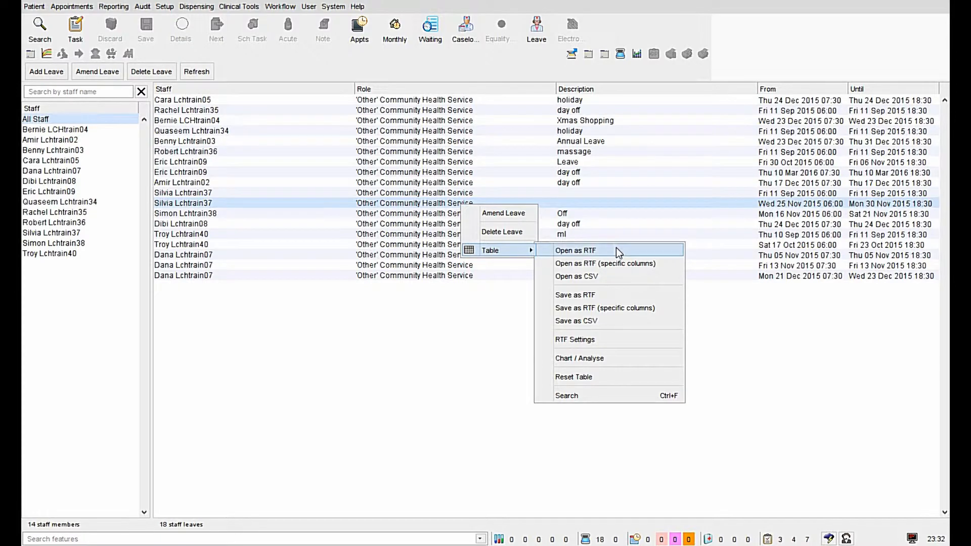
left_click(601, 278)
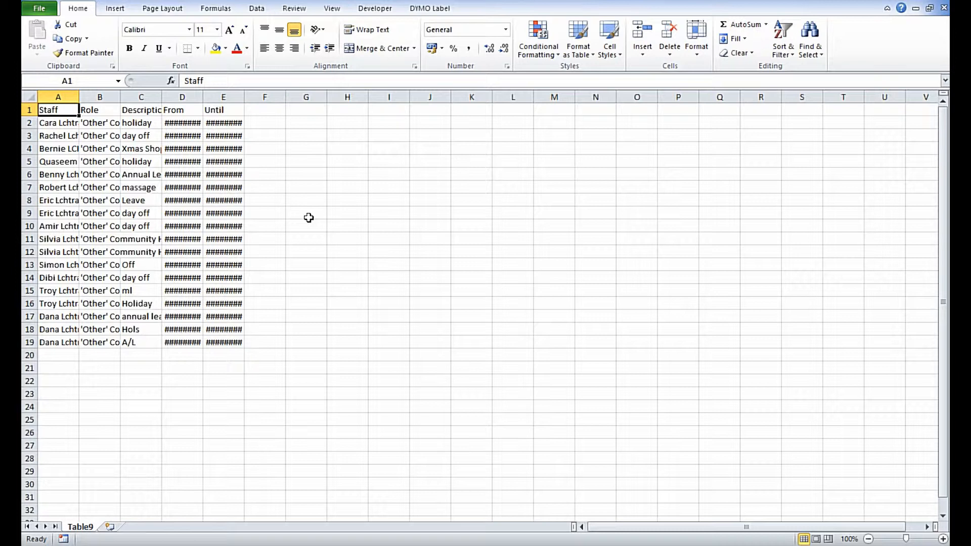
Step: Save the exported data as an Excel Workbook (*.xlsx), replacing the existing Table.xlsx in the temp folder
key("F12")
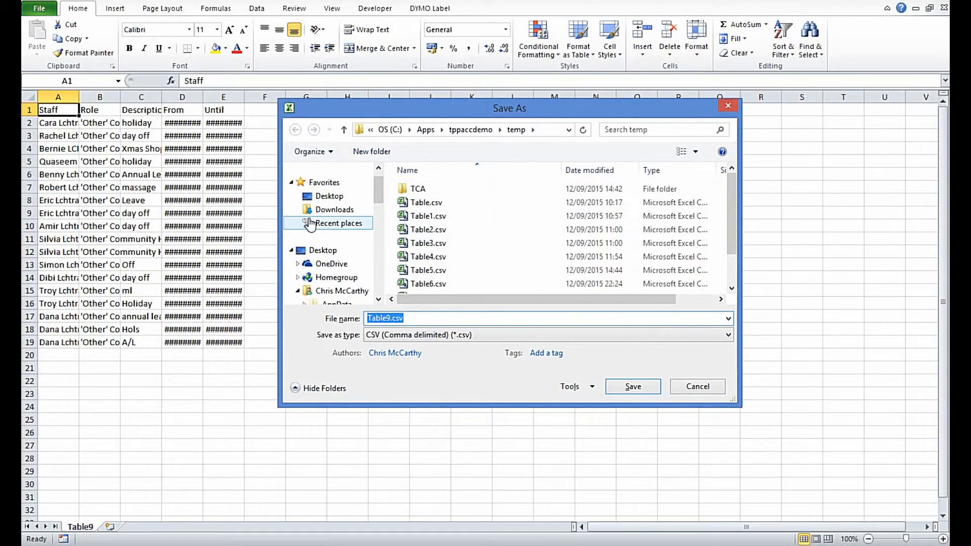
left_click(470, 335)
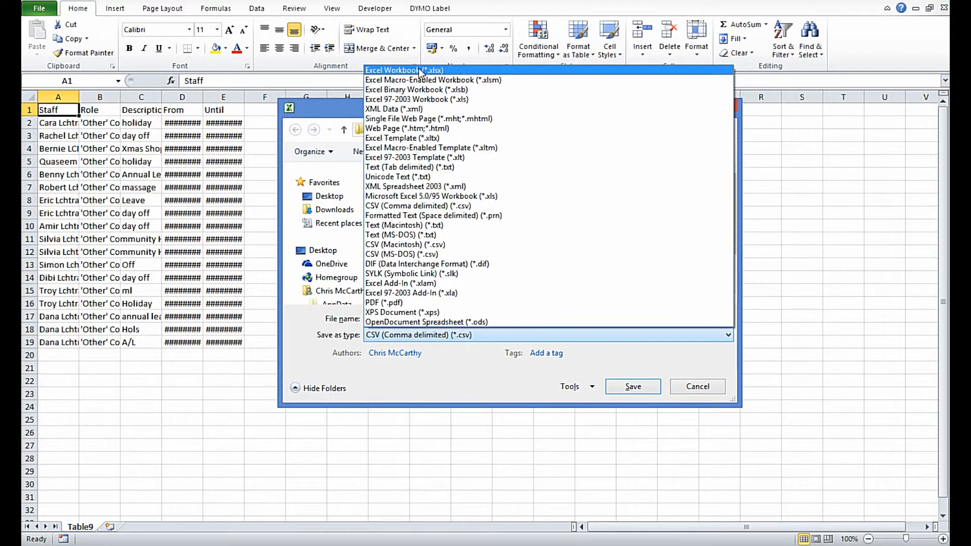
left_click(418, 70)
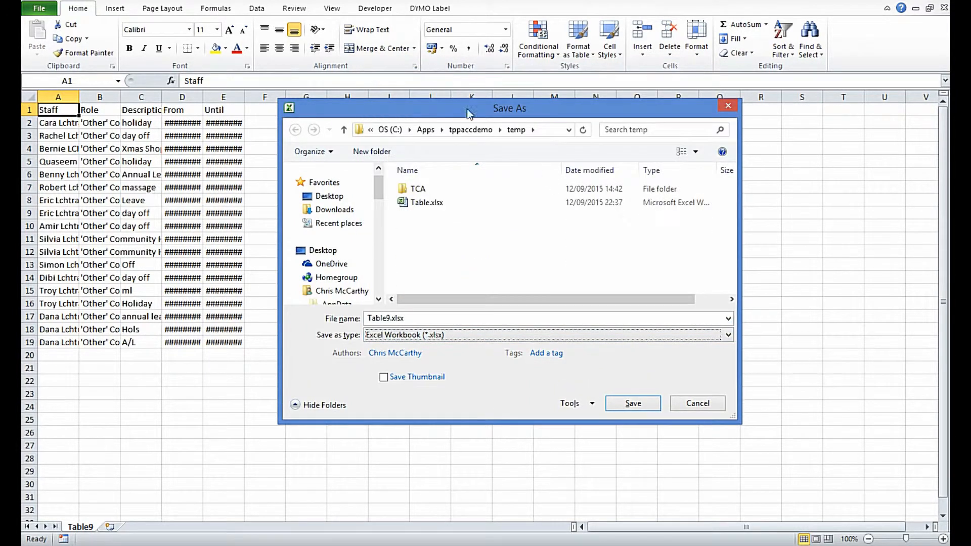
left_click(407, 203)
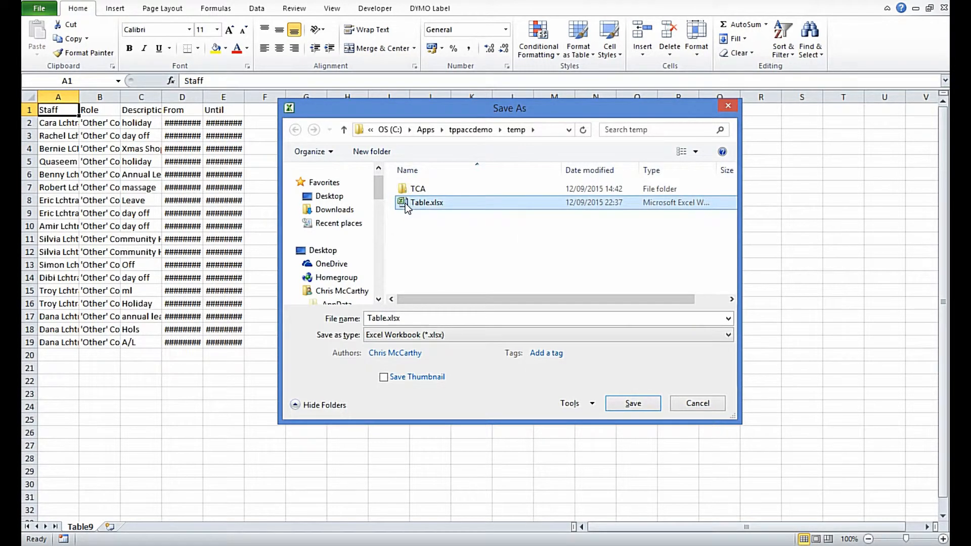
left_click(632, 404)
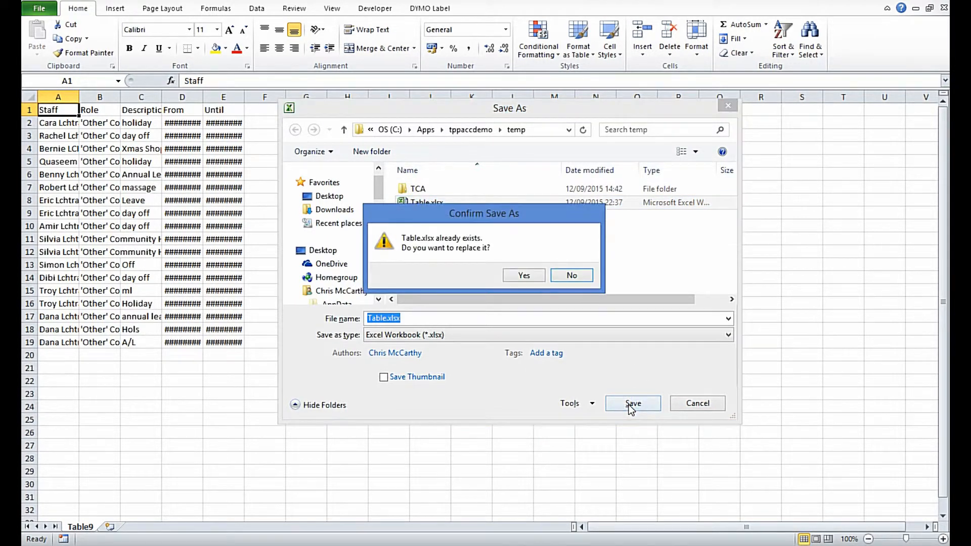
left_click(524, 275)
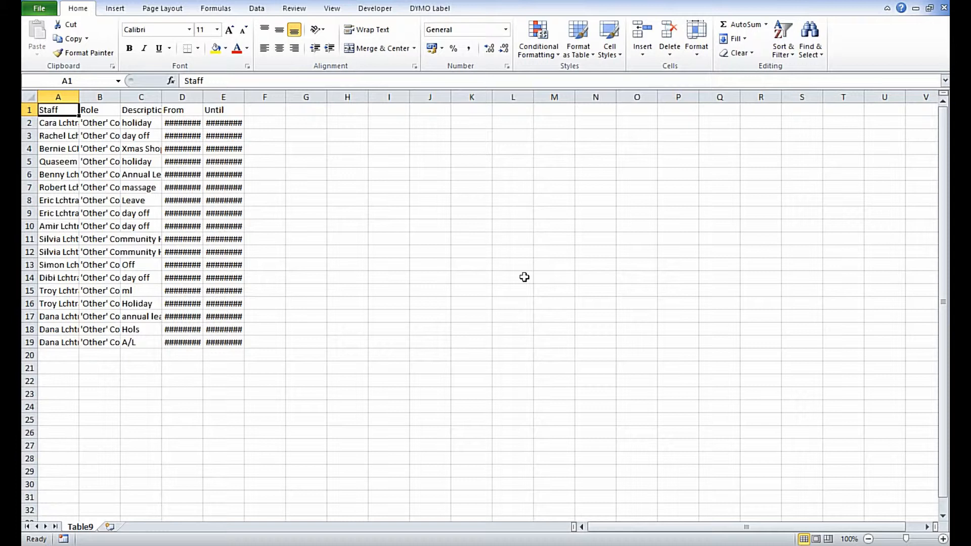
Step: Delete the Role and Description columns and fit the Staff, From and Until columns to their contents
double_click(79, 97)
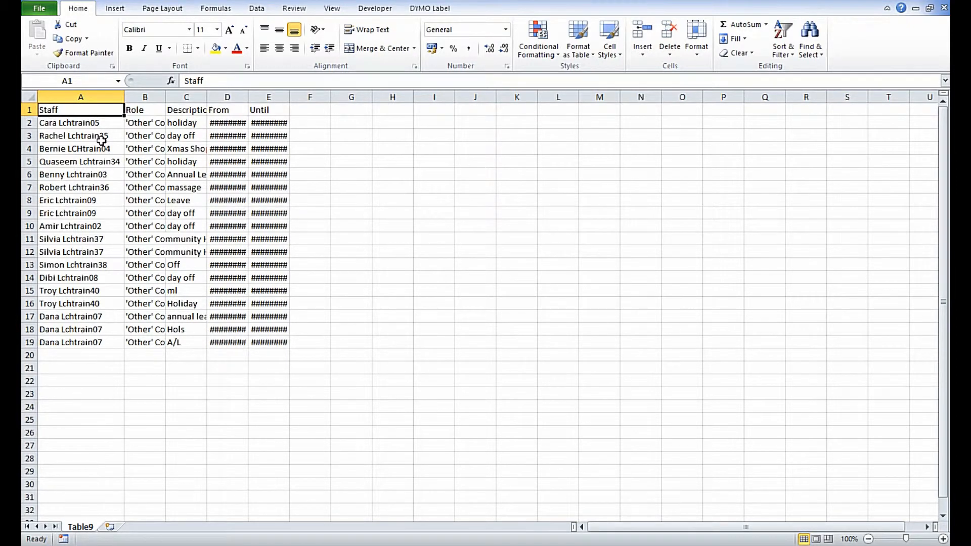
left_click(139, 96)
right_click(139, 97)
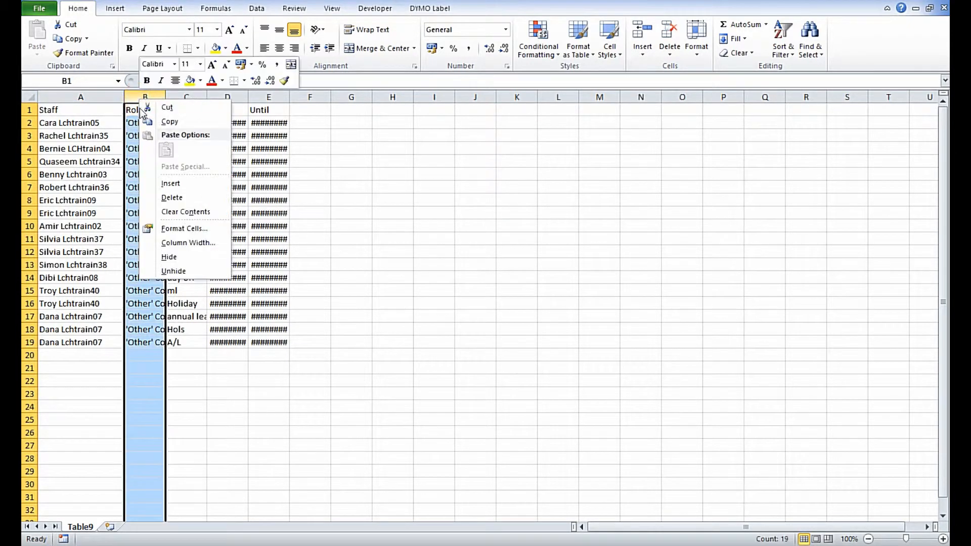
left_click(171, 198)
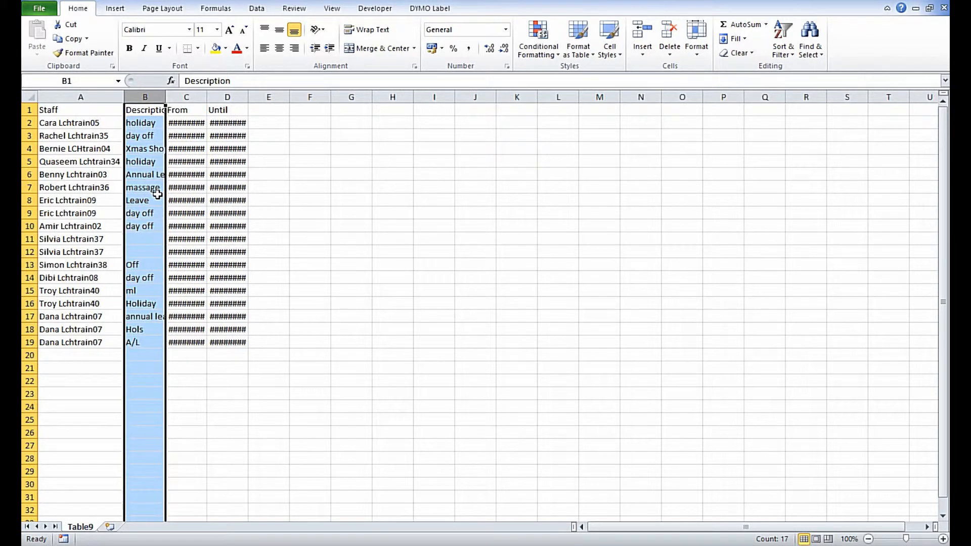
right_click(150, 101)
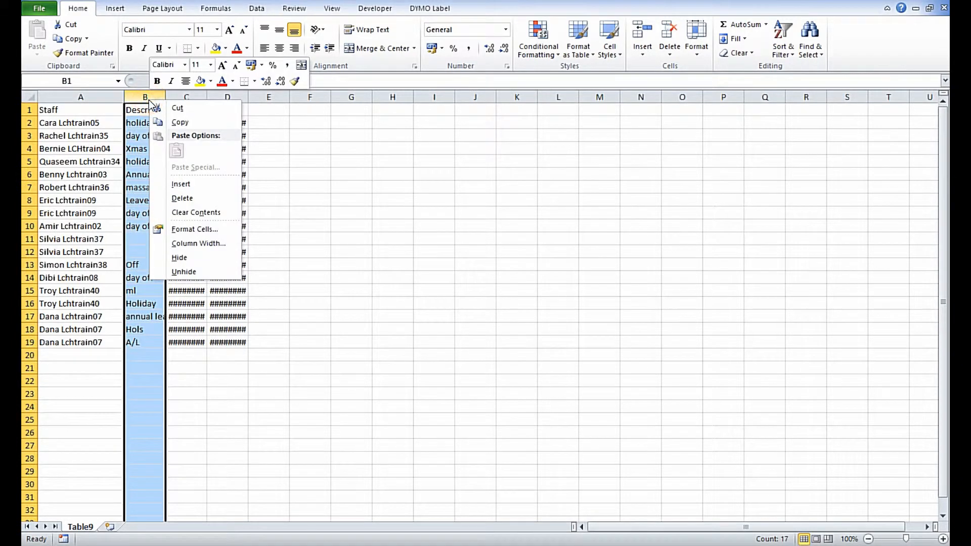
left_click(173, 198)
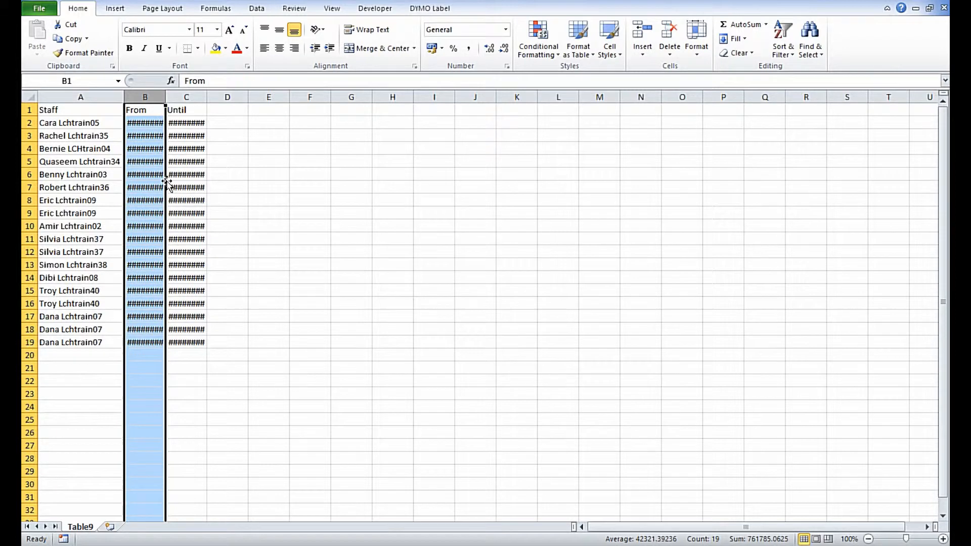
double_click(166, 96)
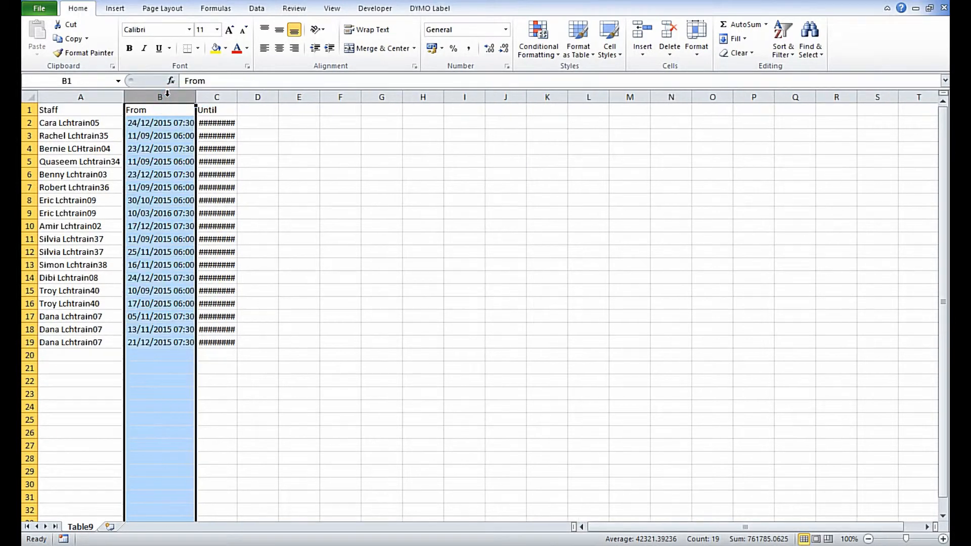
double_click(236, 96)
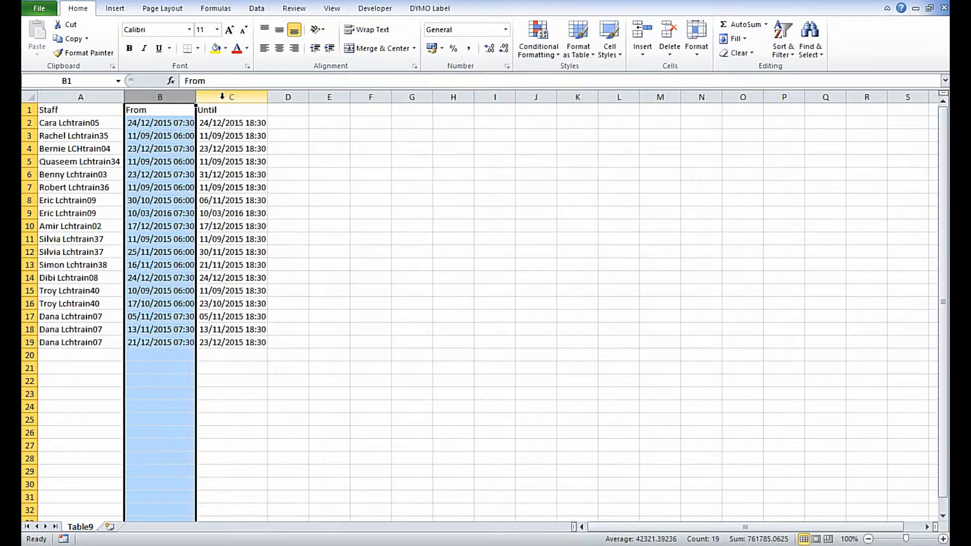
Step: Insert a new column between From and Until and give it the header "Holiday" in C1
left_click(222, 96)
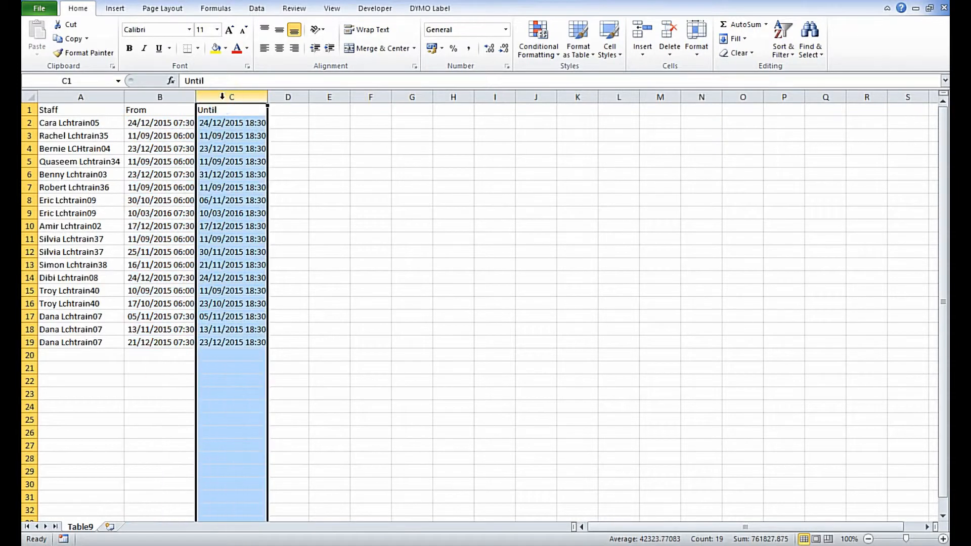
right_click(222, 96)
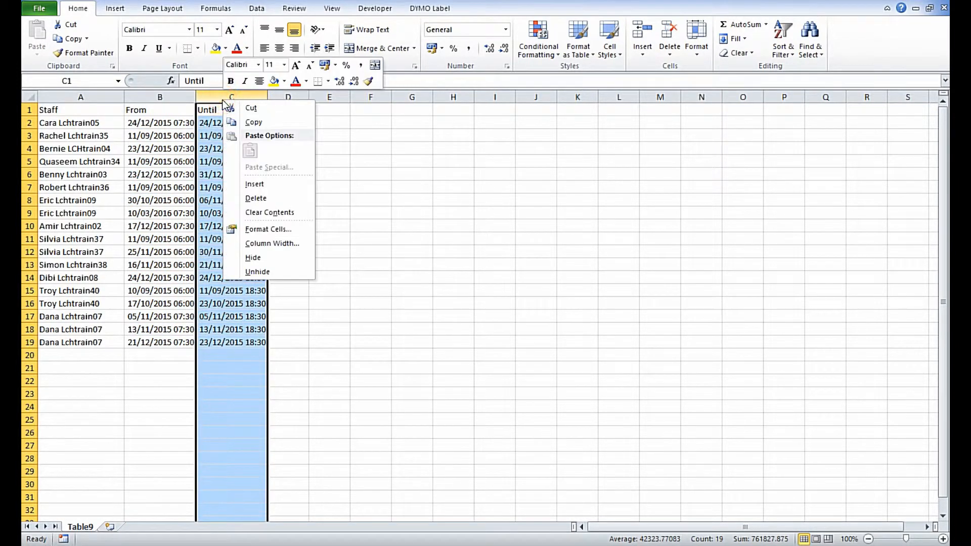
left_click(235, 179)
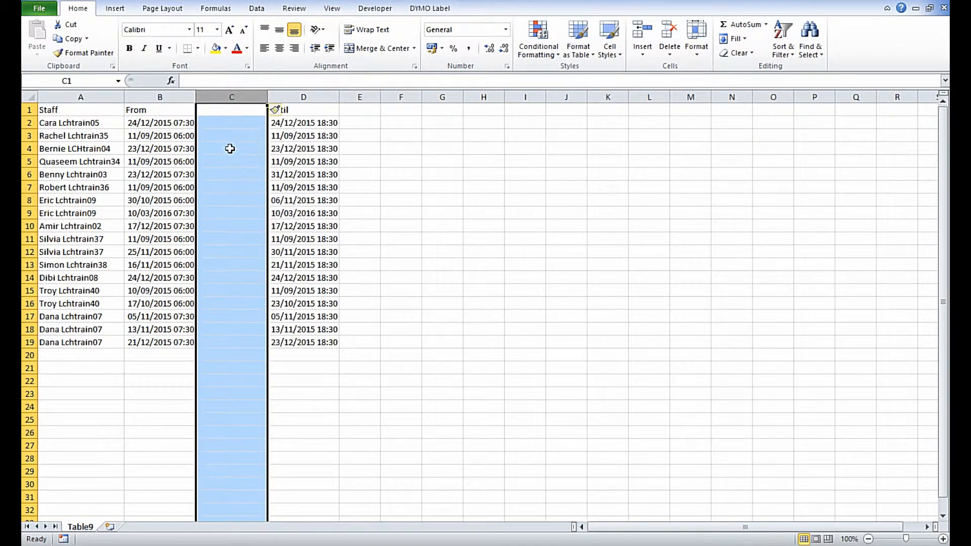
left_click(224, 110)
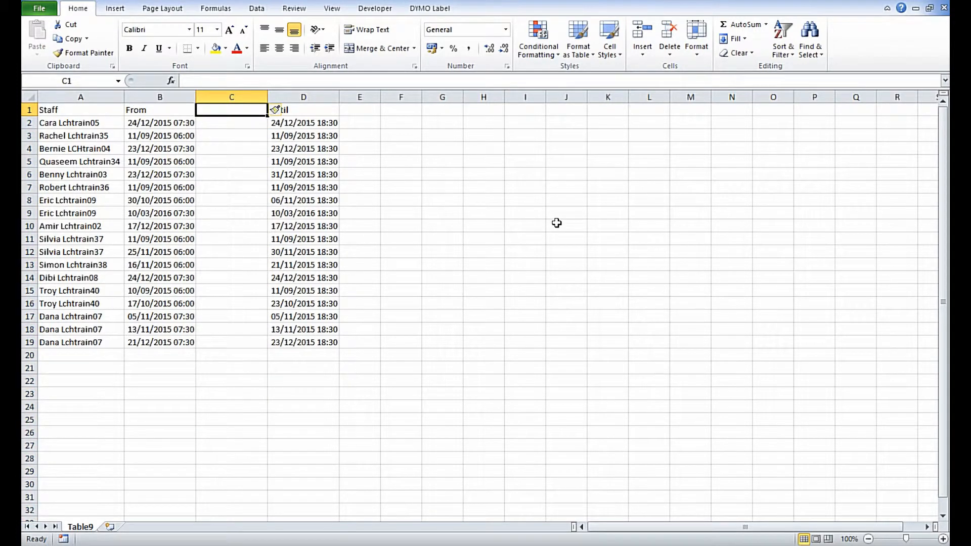
type("Ho")
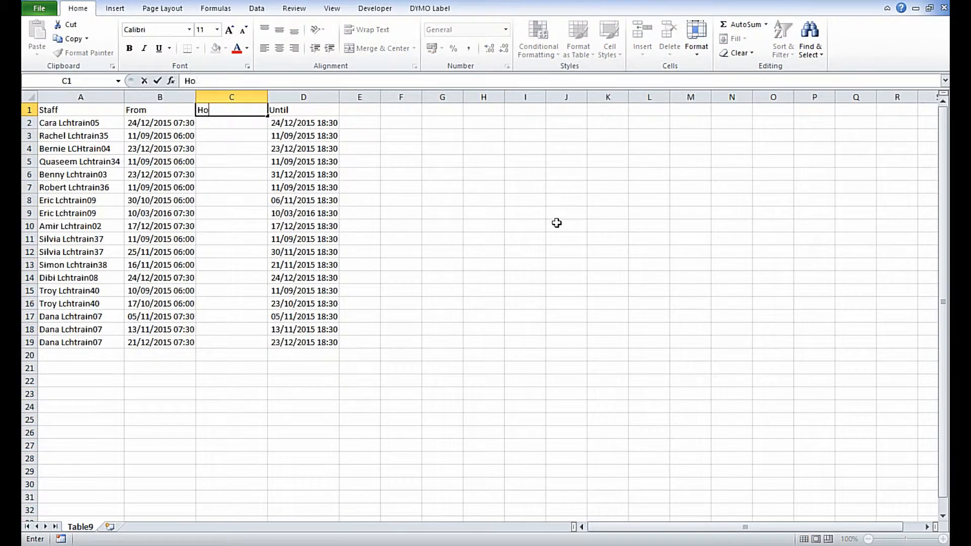
type("liday")
key("ctrl+Return")
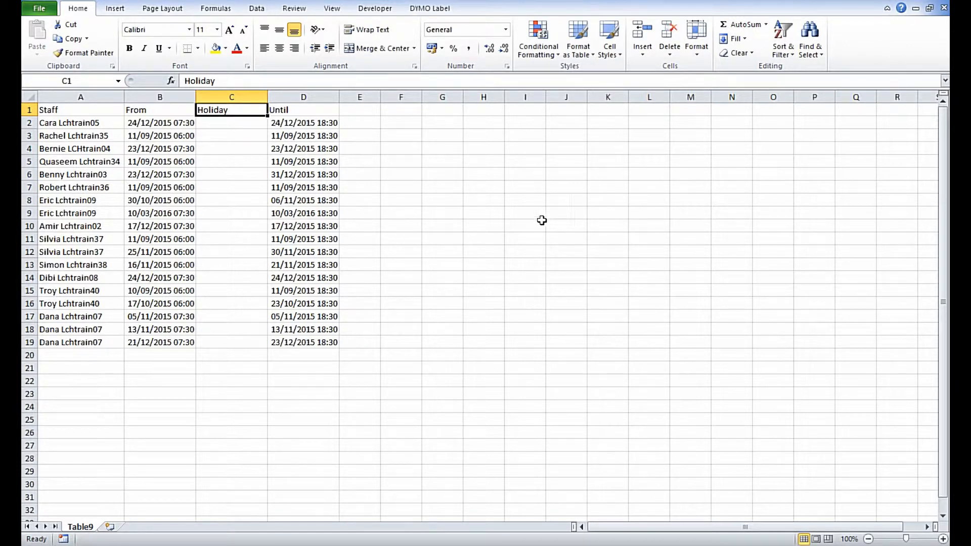
Step: Enter the formula =ROUNDUP(D2-B2,) in C2 to calculate the number of leave days
left_click(234, 123)
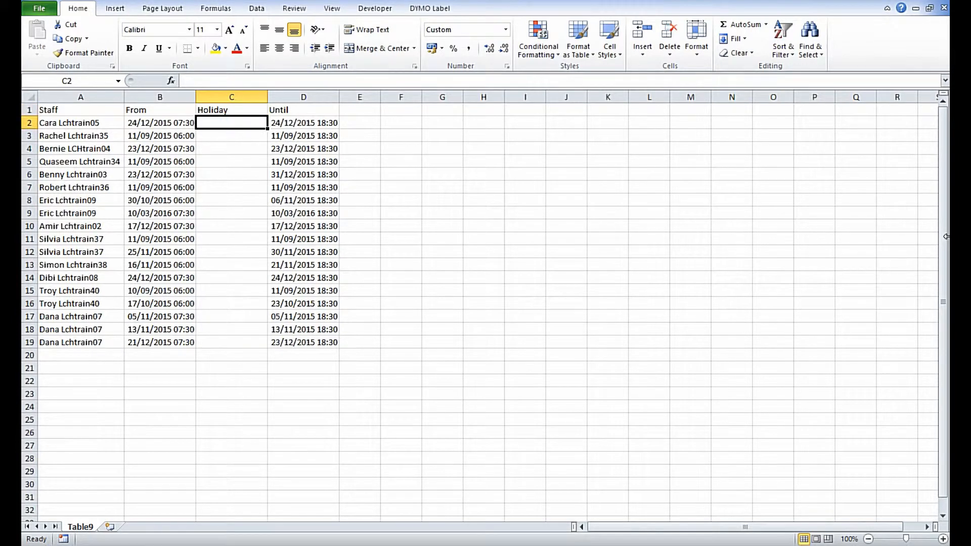
type("=roun")
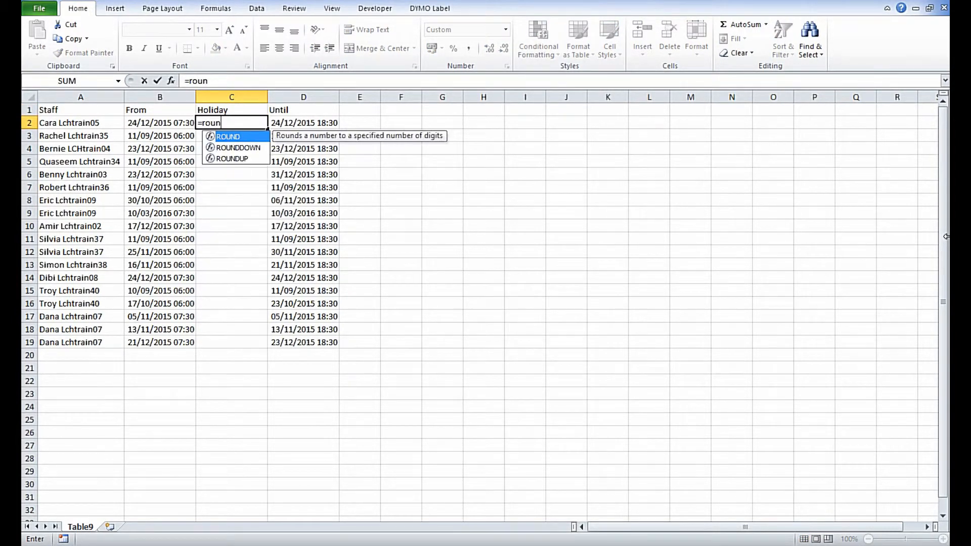
type("dup")
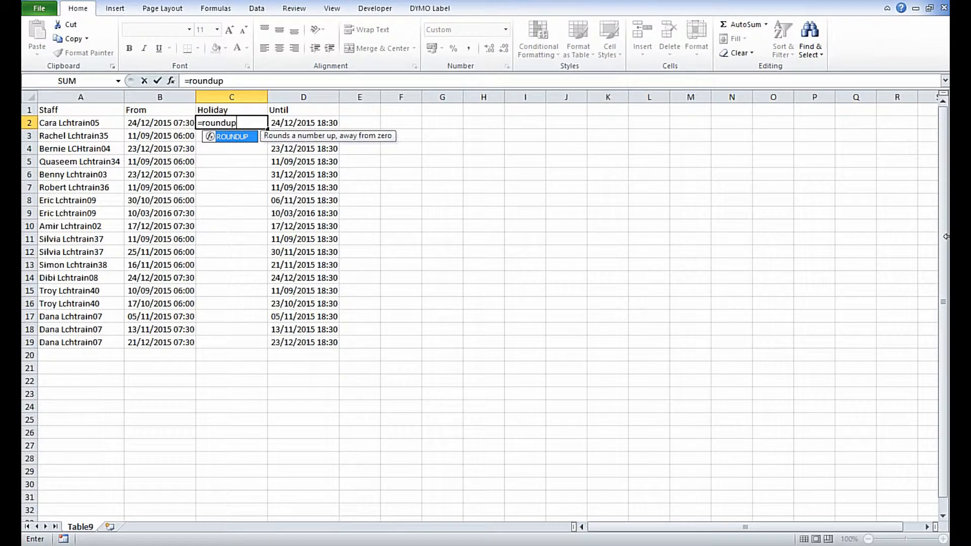
type("(")
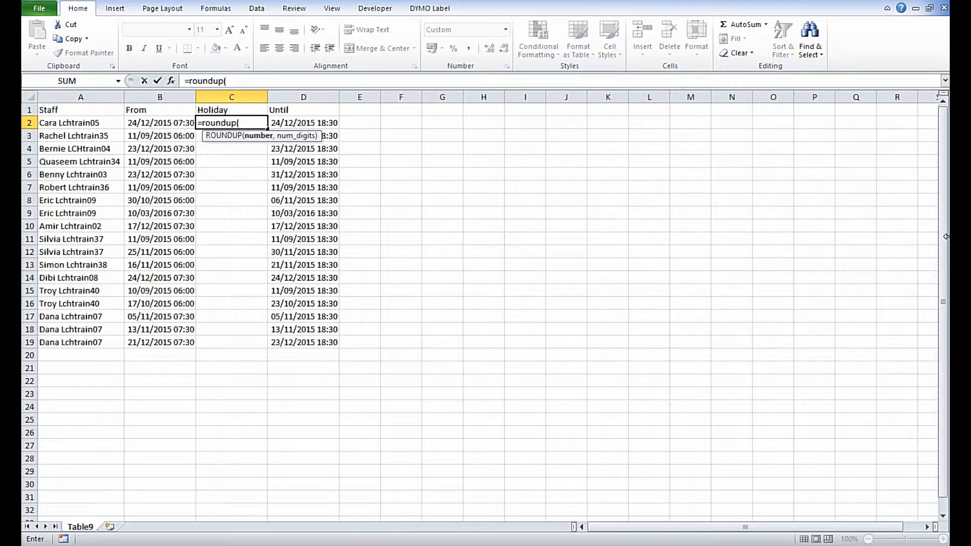
key("Right")
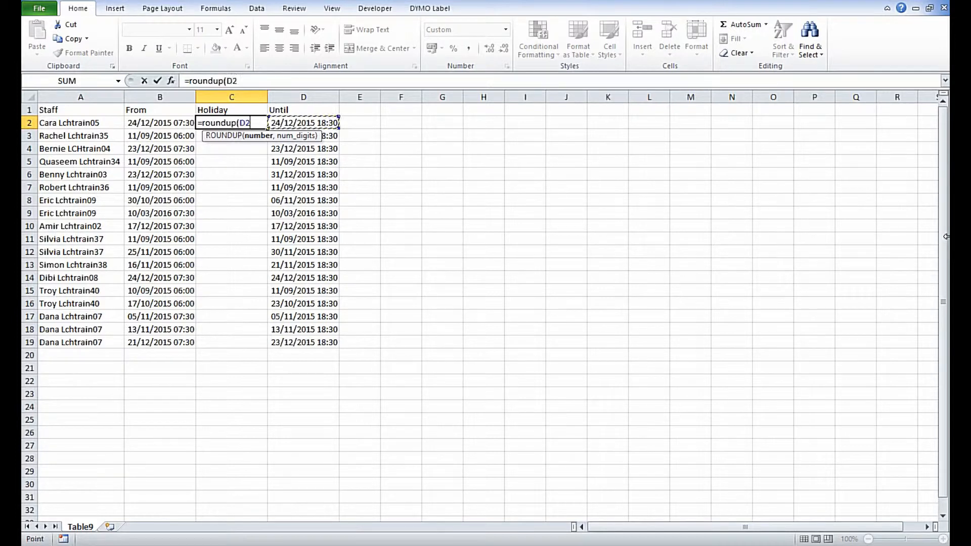
type("-")
key("Left")
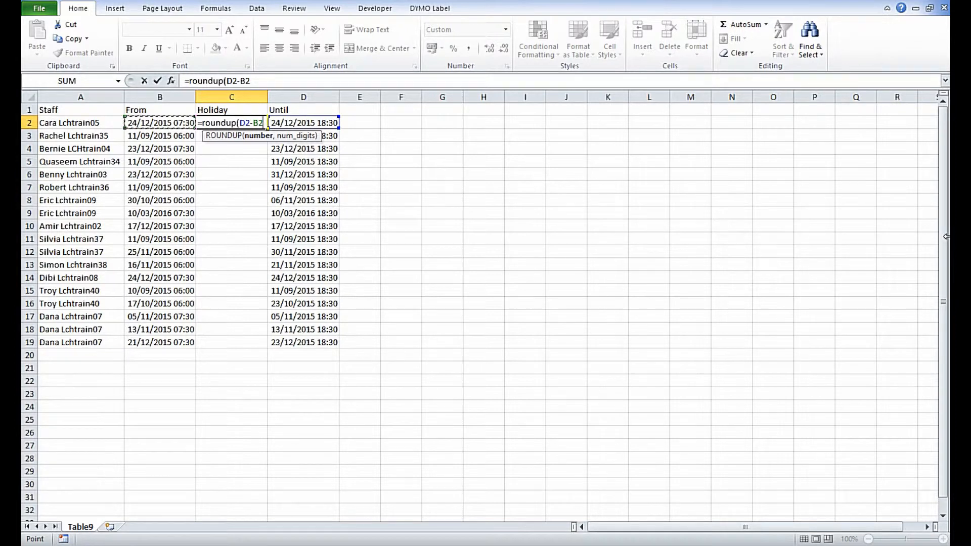
type(",)")
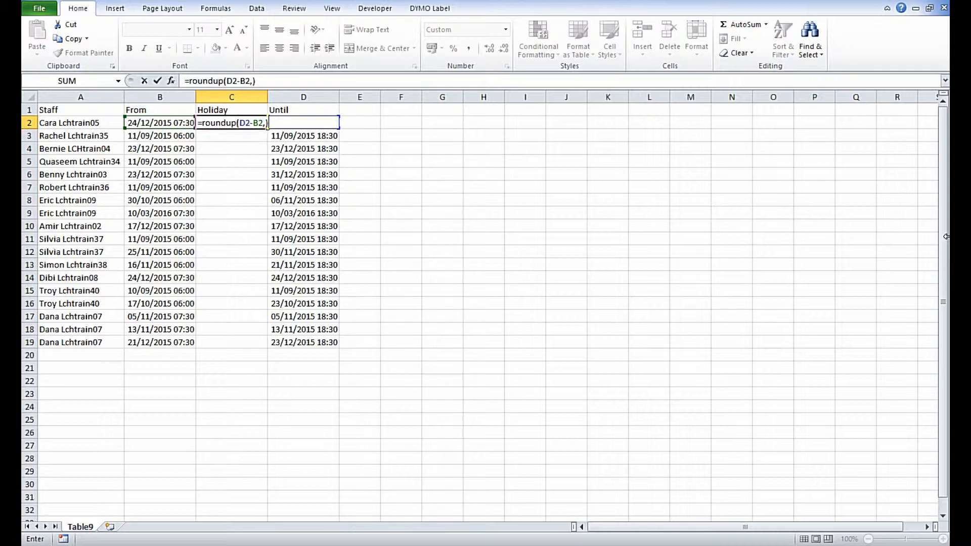
key("ctrl+Return")
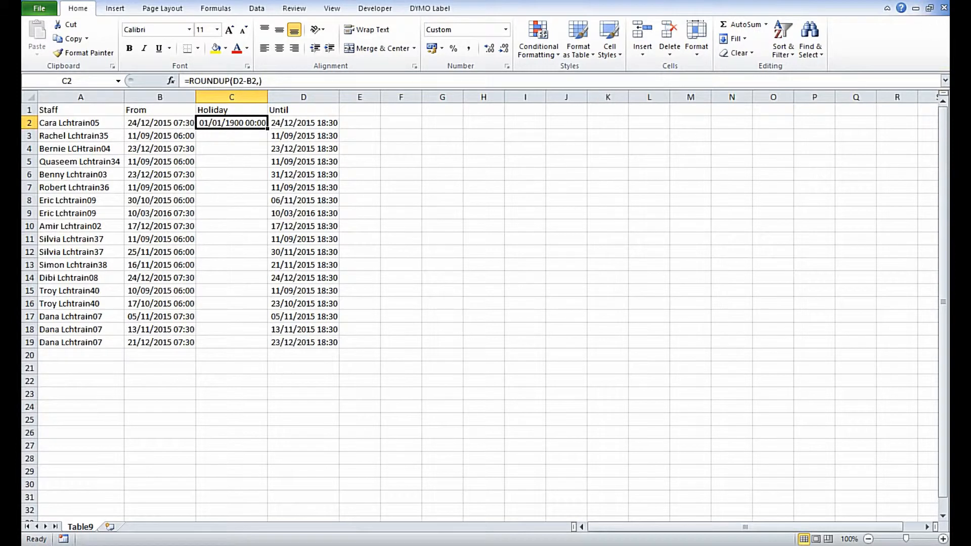
Step: Format C2 as General and fill its formula down the Holiday column to C19
left_click(503, 33)
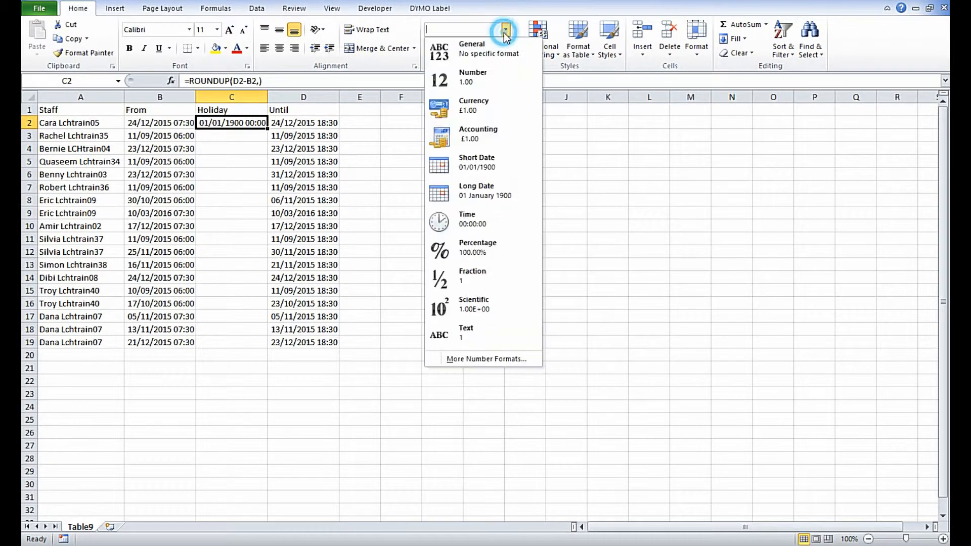
left_click(447, 56)
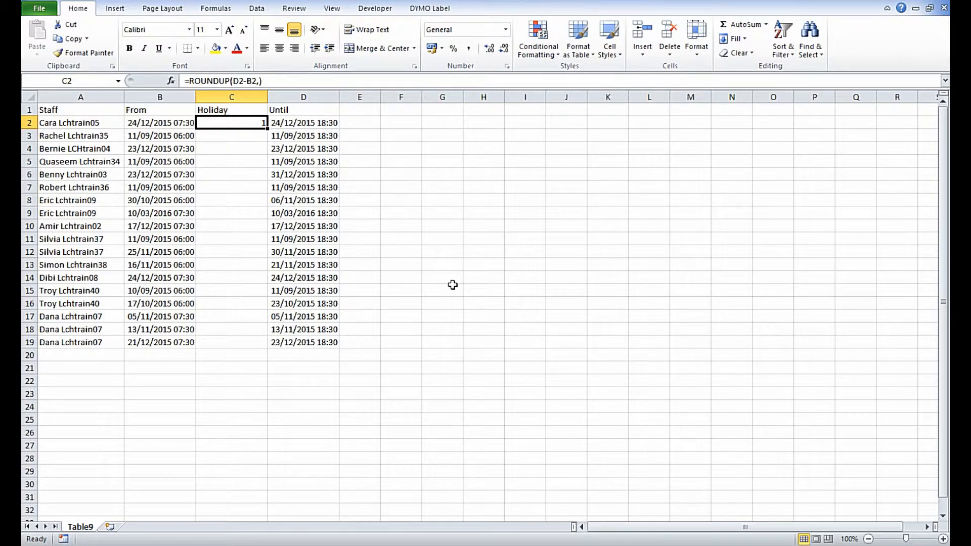
left_click_drag(268, 129, 262, 345)
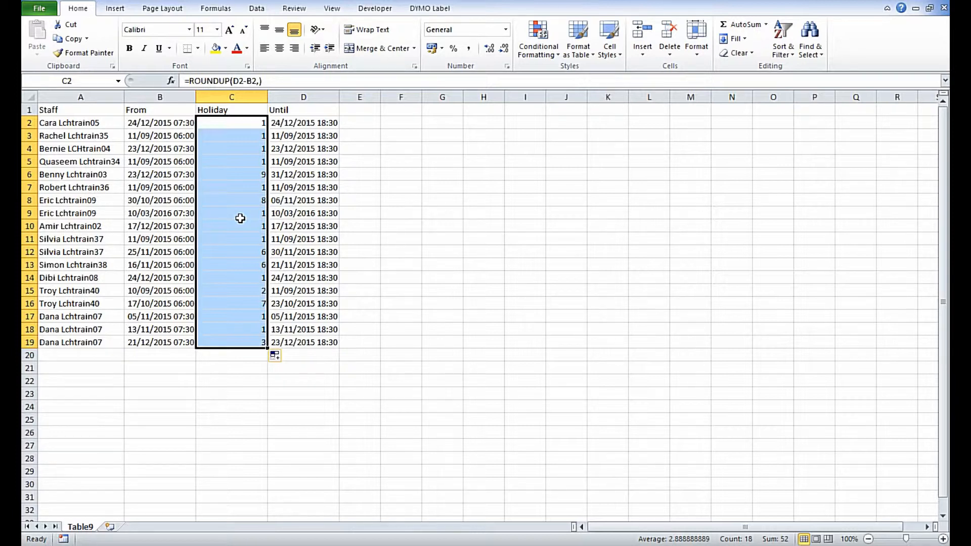
Step: Convert the leave data in A1:D19 into a table with headers
left_click(156, 212)
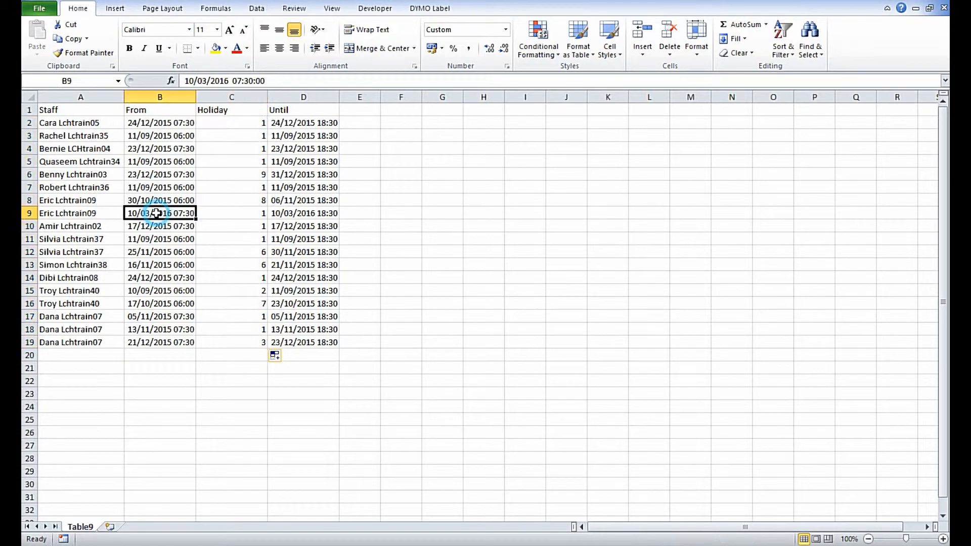
left_click(115, 11)
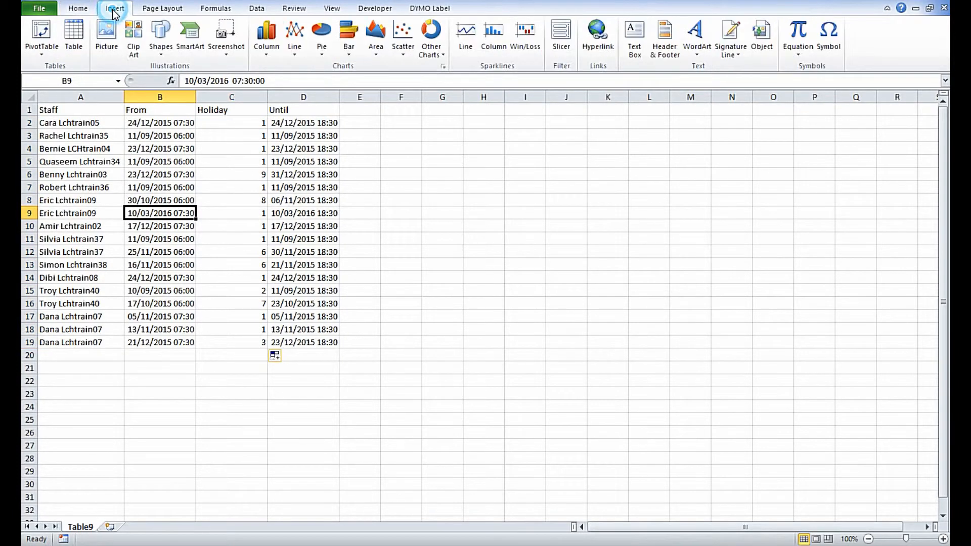
left_click(68, 47)
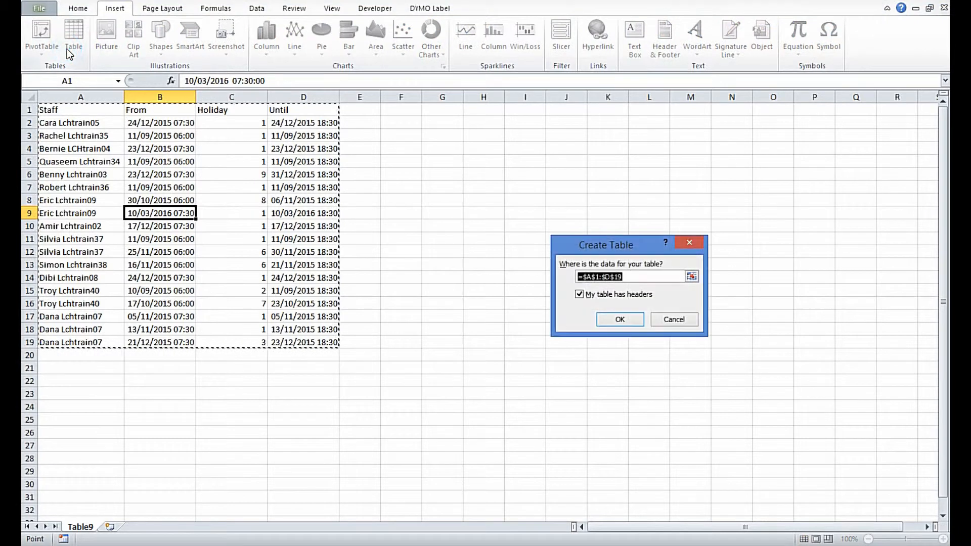
left_click(613, 317)
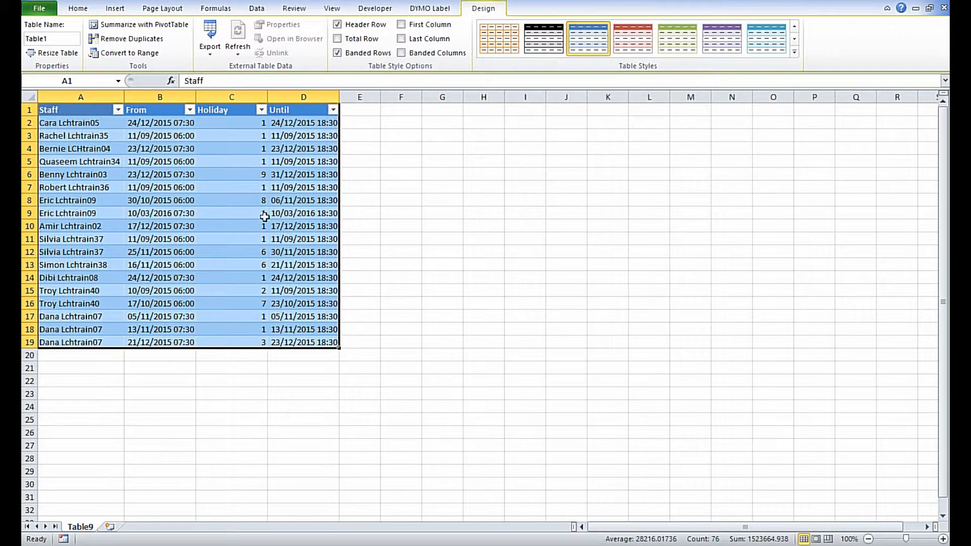
Step: Insert a 2-D stacked bar chart of the table, place it near the top of the sheet and enlarge it
left_click(111, 11)
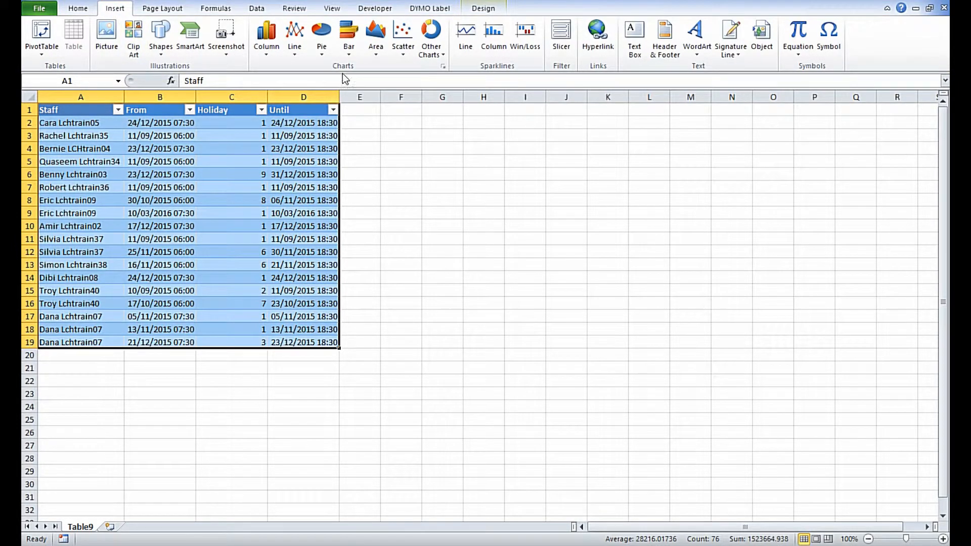
left_click(354, 53)
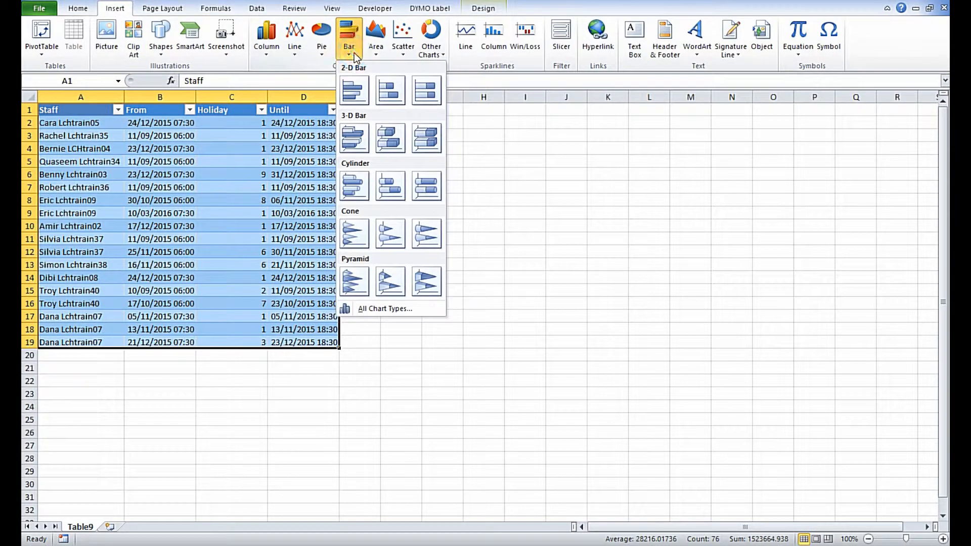
left_click(397, 92)
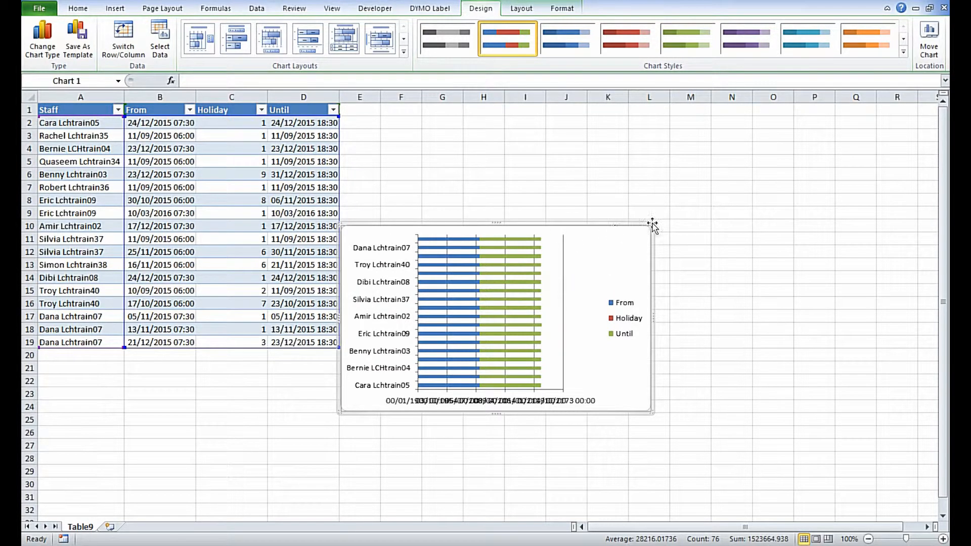
left_click_drag(652, 222, 652, 115)
left_click_drag(654, 411, 775, 491)
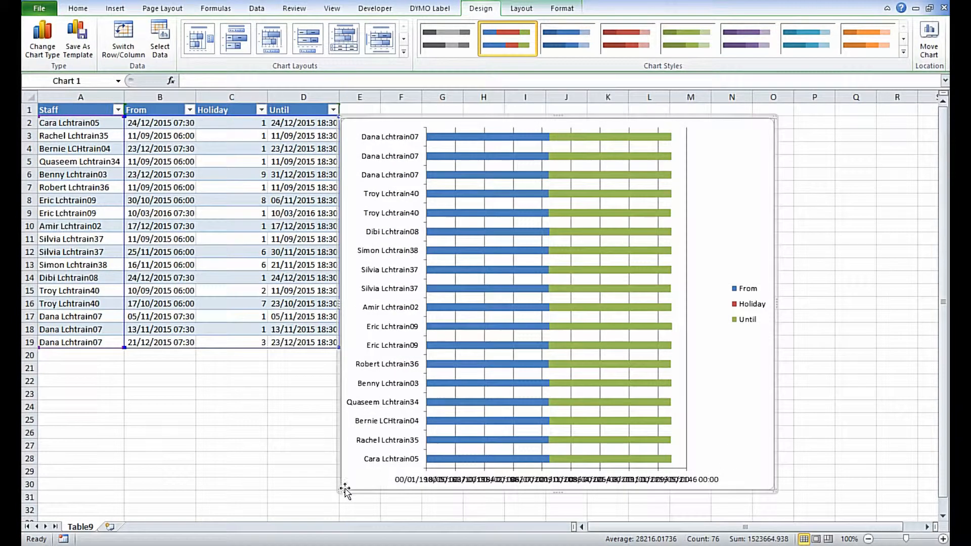
left_click_drag(339, 488, 279, 490)
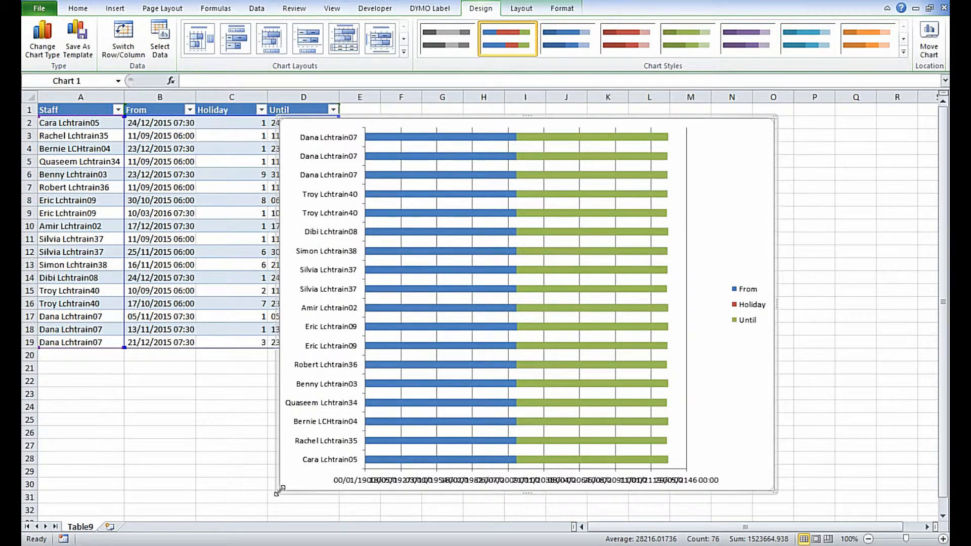
Step: Remove the Until series from the chart's data source
right_click(713, 340)
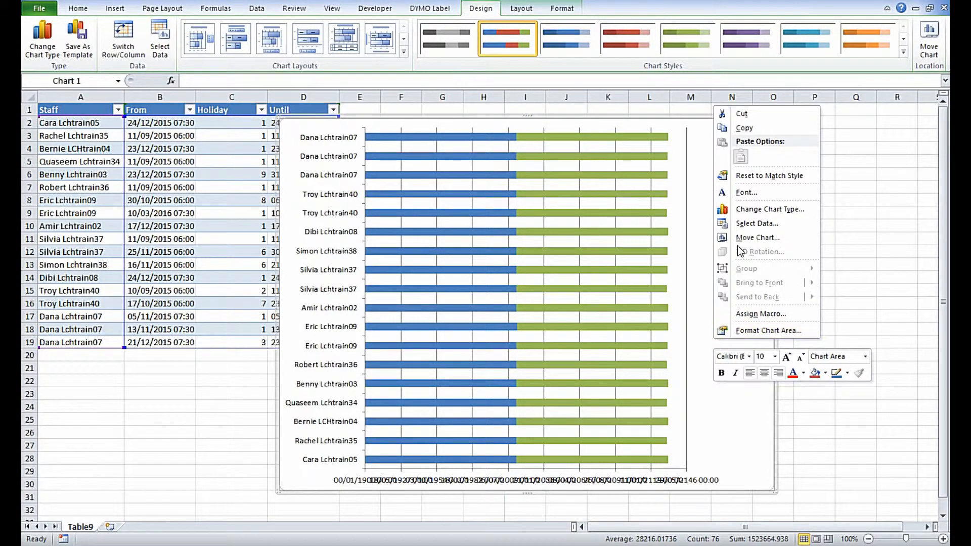
left_click(736, 224)
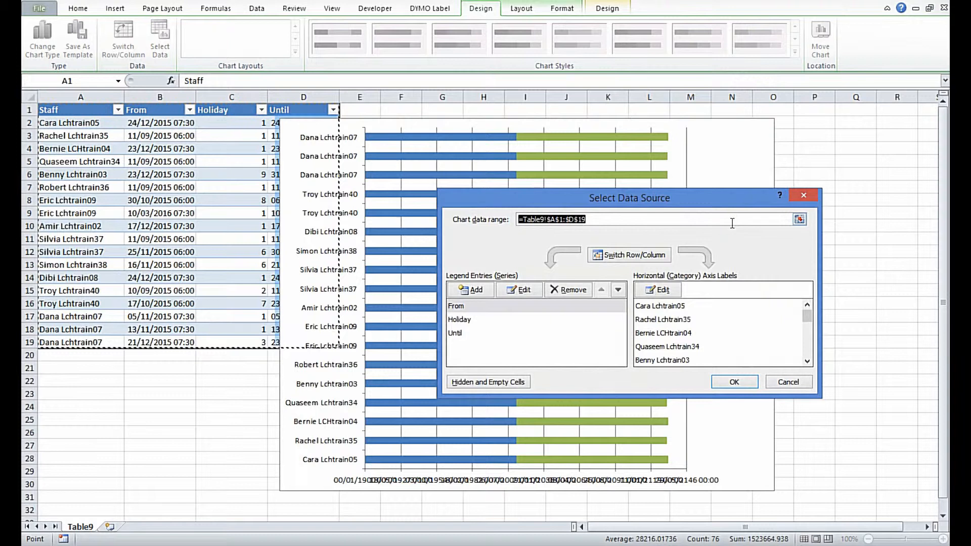
left_click(463, 332)
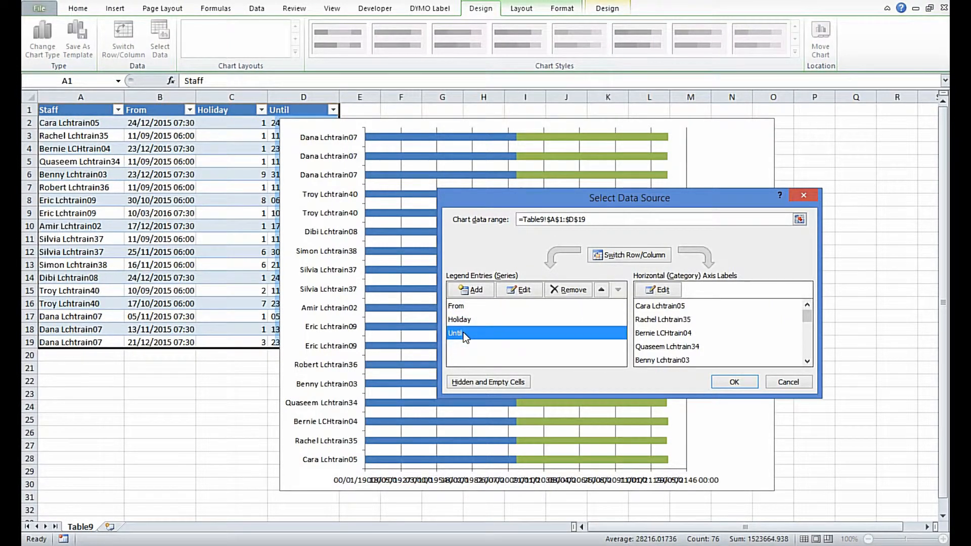
left_click(563, 290)
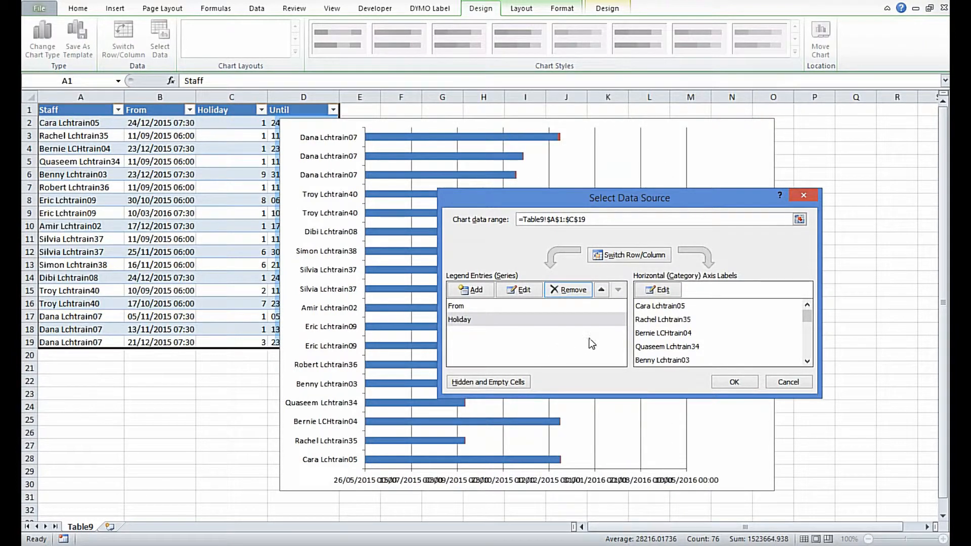
left_click(733, 383)
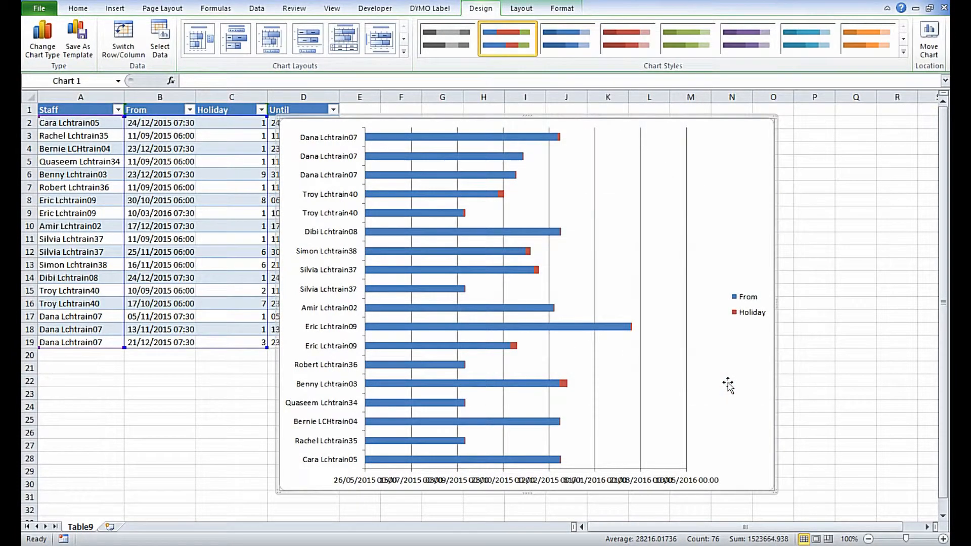
Step: Format the From series bars in the chart with no fill
mouse_move(514, 347)
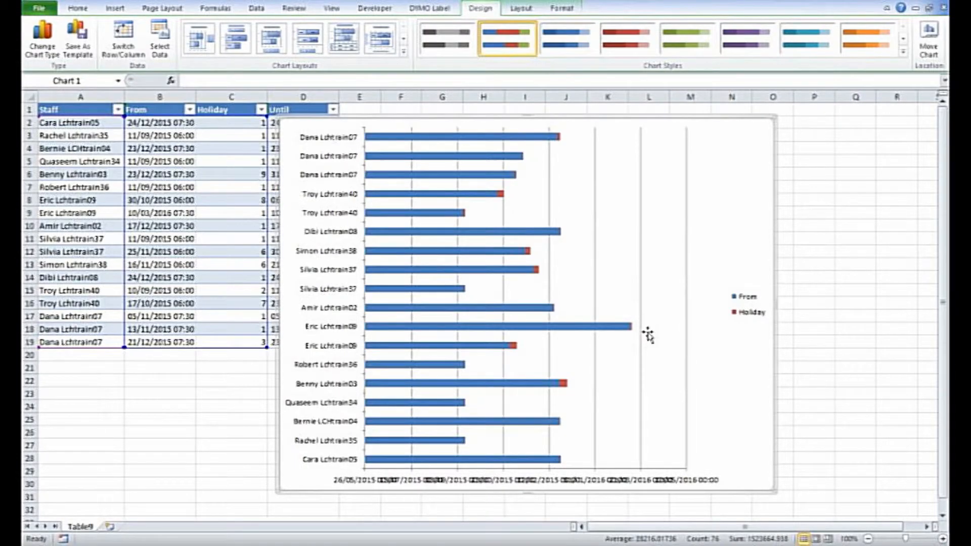
mouse_move(402, 253)
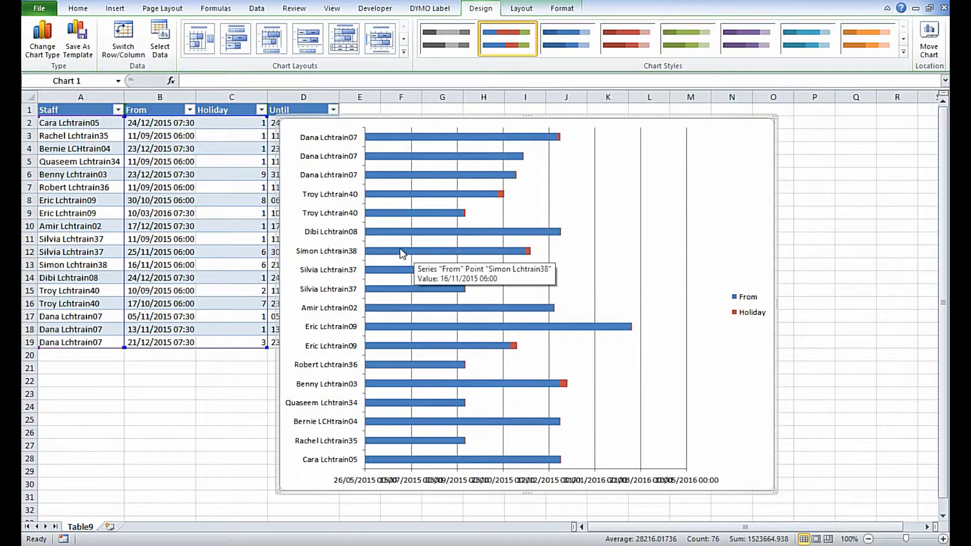
right_click(400, 254)
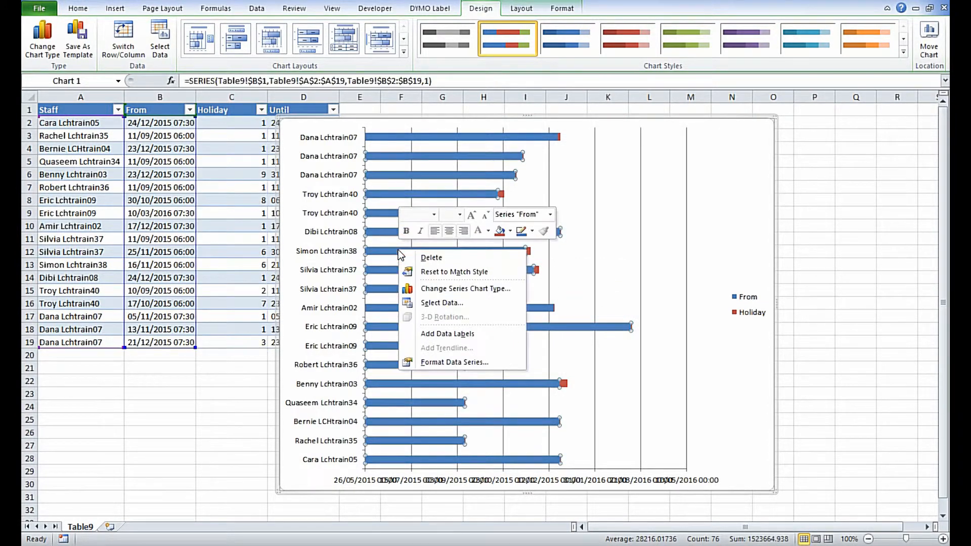
left_click(445, 362)
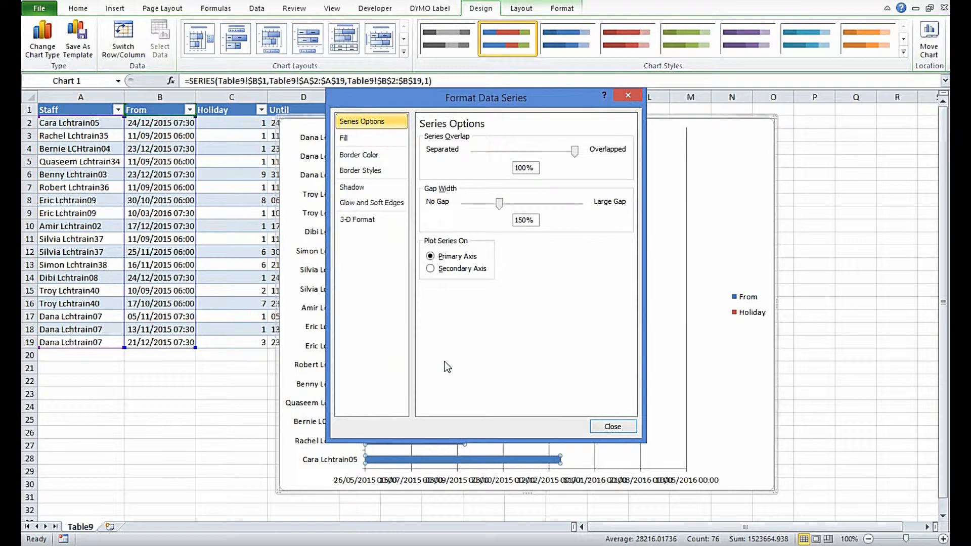
left_click(372, 144)
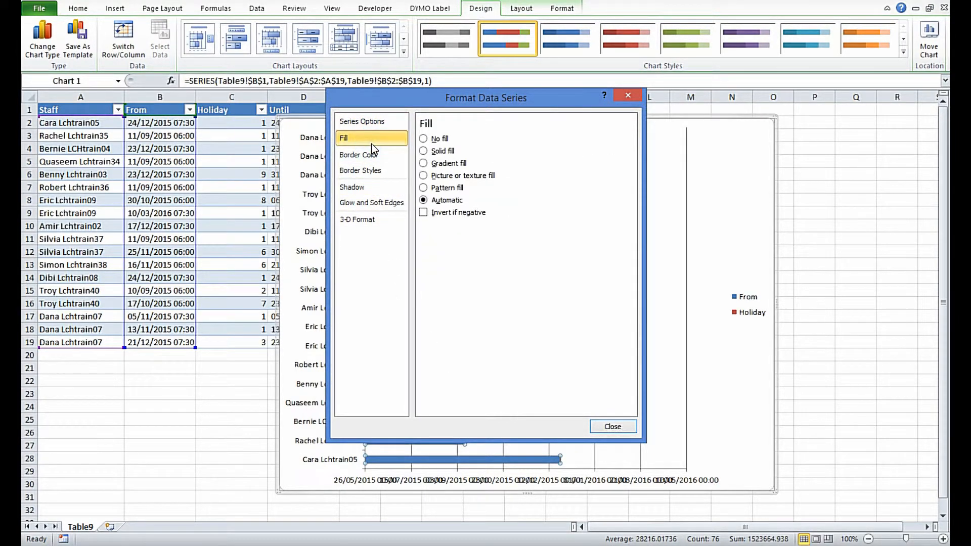
left_click(424, 140)
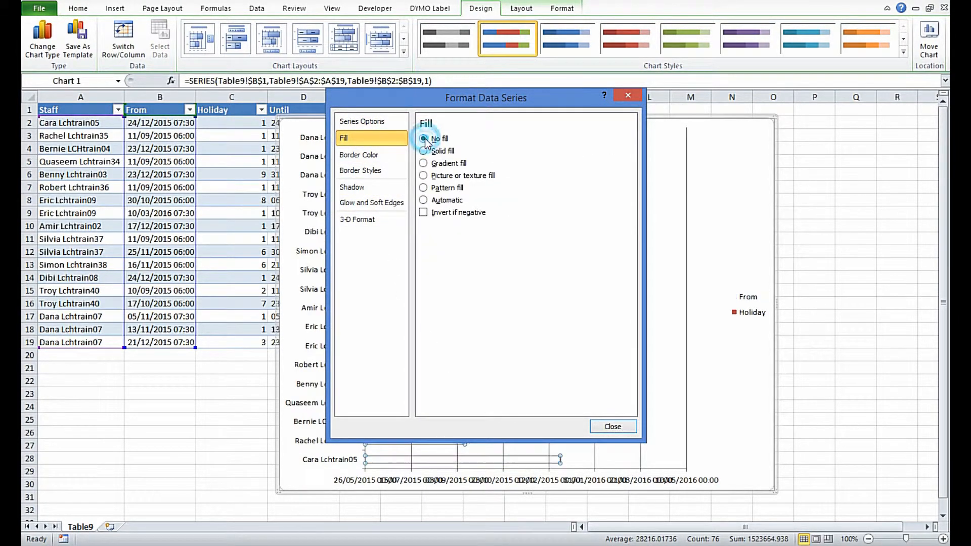
left_click(609, 427)
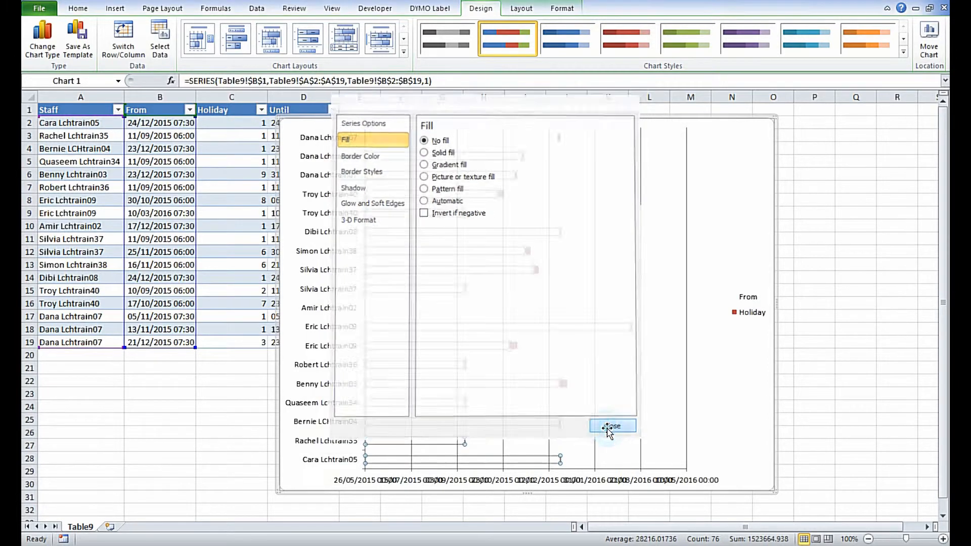
left_click(713, 373)
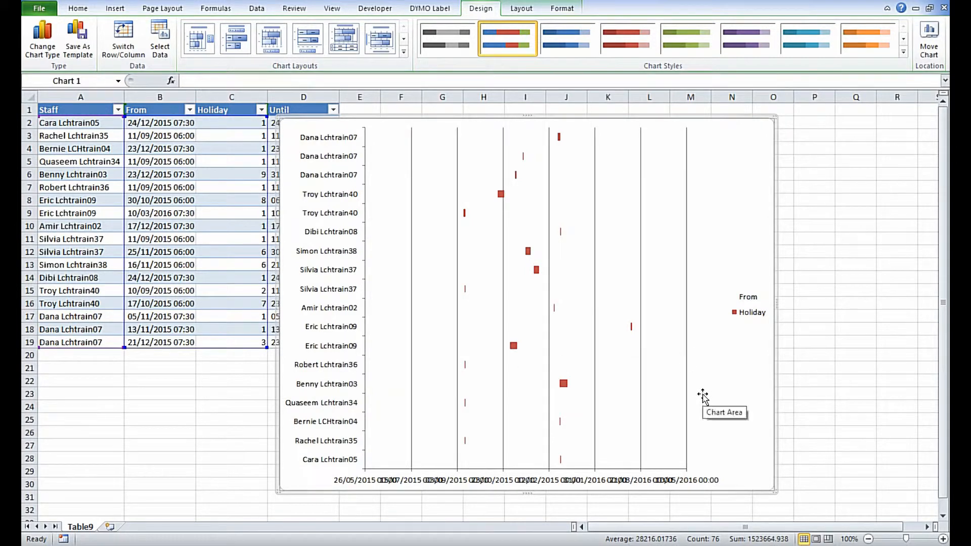
Step: Try rotating all text of the chart's horizontal date axis labels by 270°
left_click(510, 480)
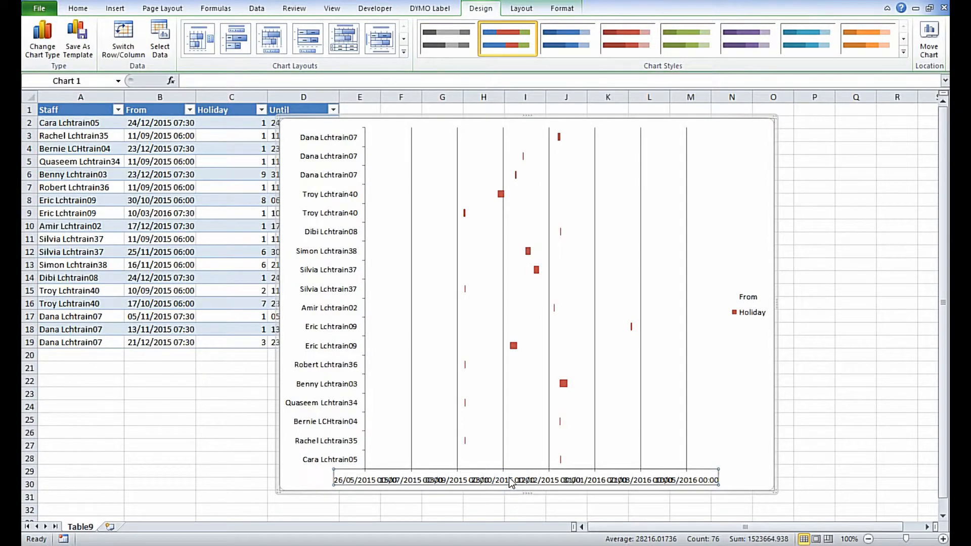
right_click(509, 480)
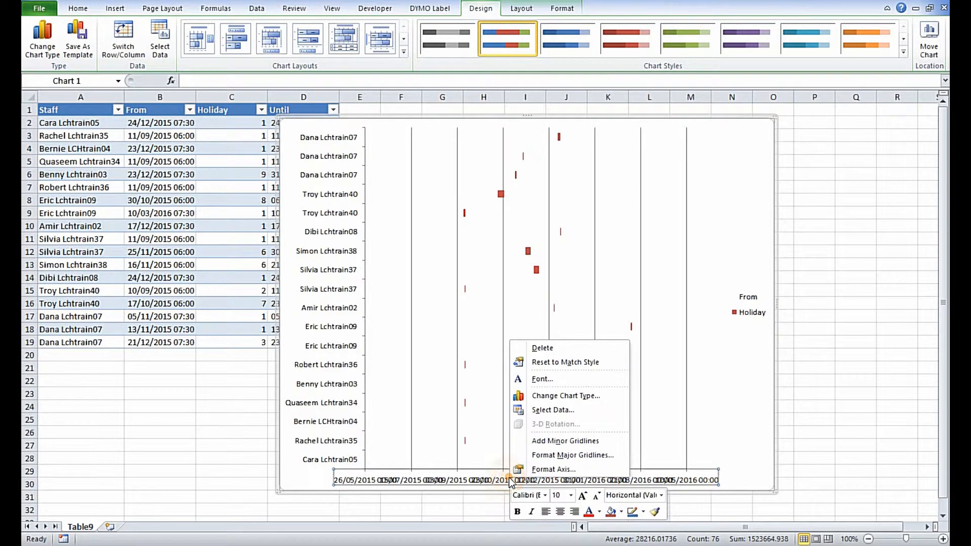
left_click(555, 469)
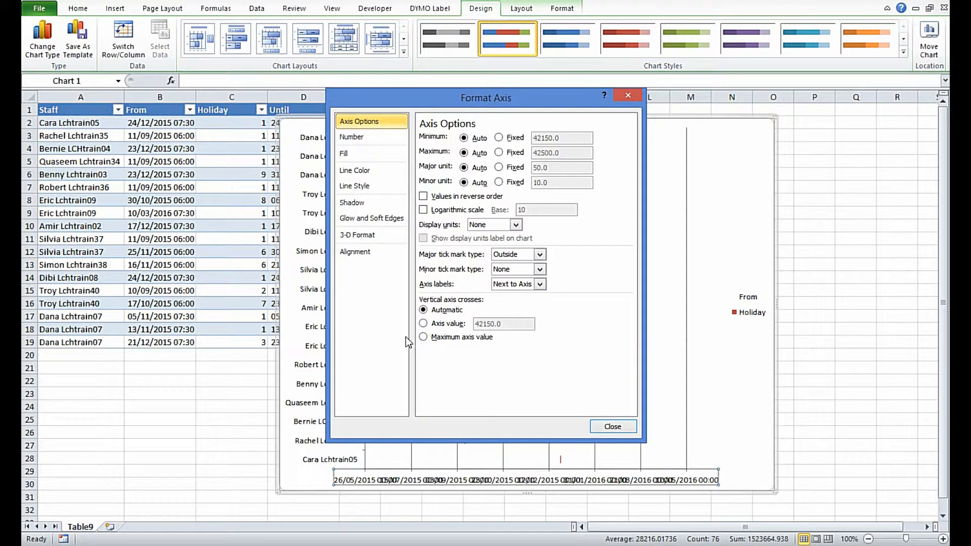
left_click(364, 255)
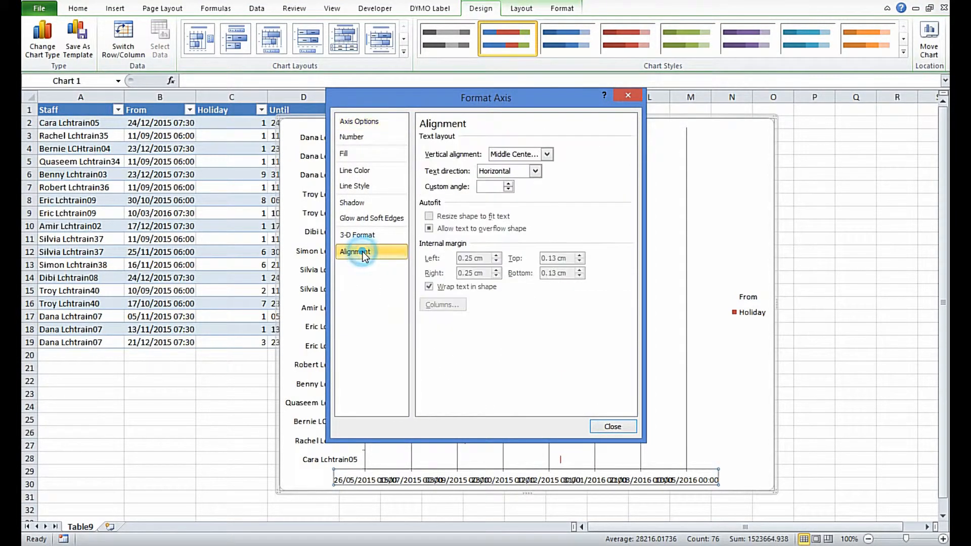
left_click(535, 171)
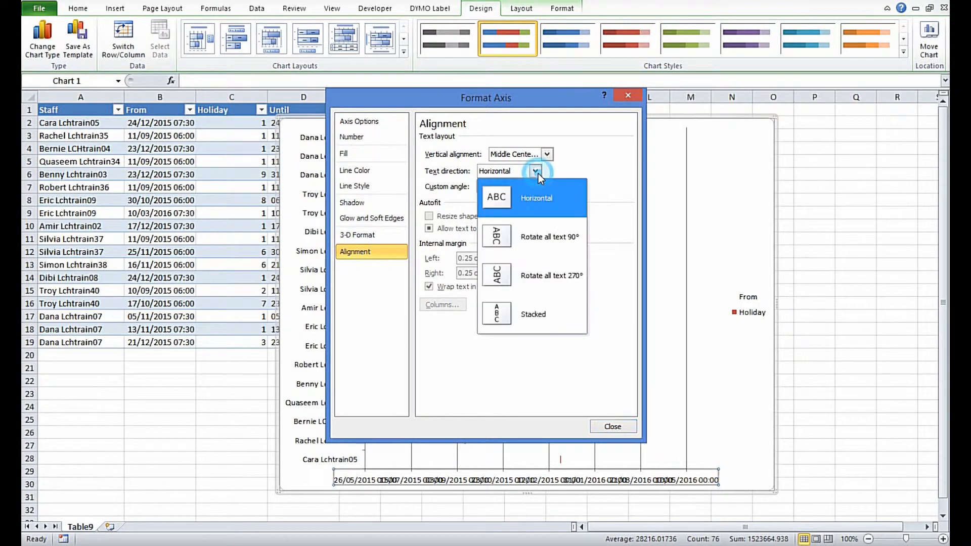
left_click(533, 280)
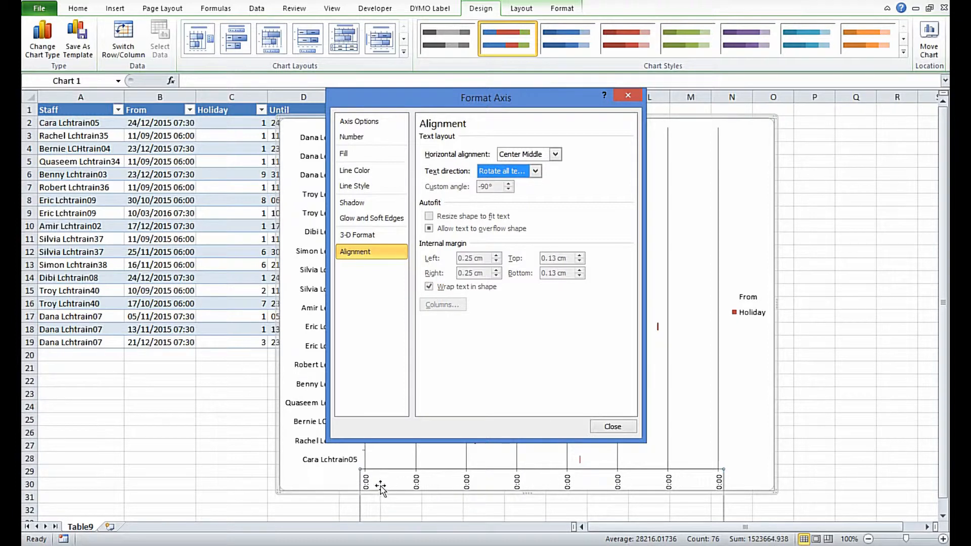
Step: Set the date axis labels' text direction to Horizontal with a custom angle of -89°
left_click(534, 171)
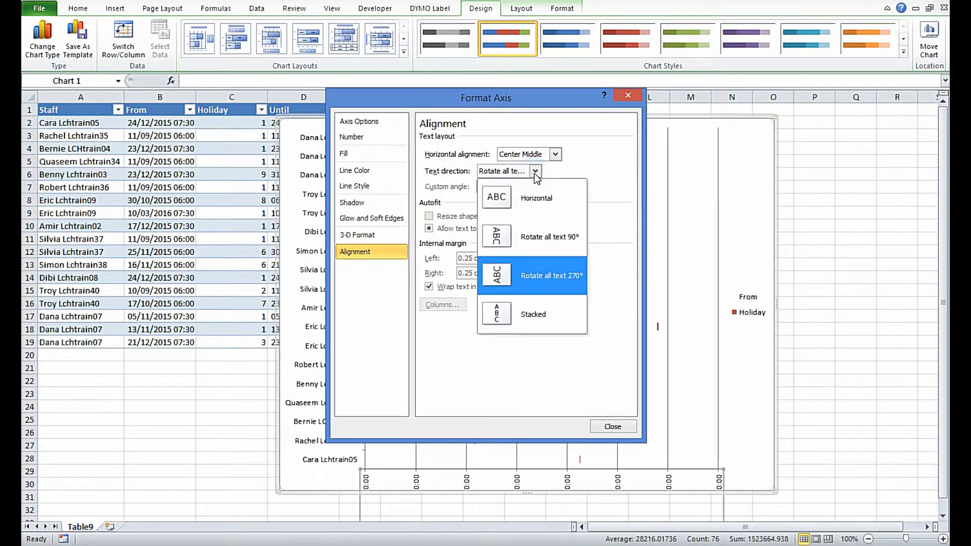
left_click(535, 199)
key("Tab")
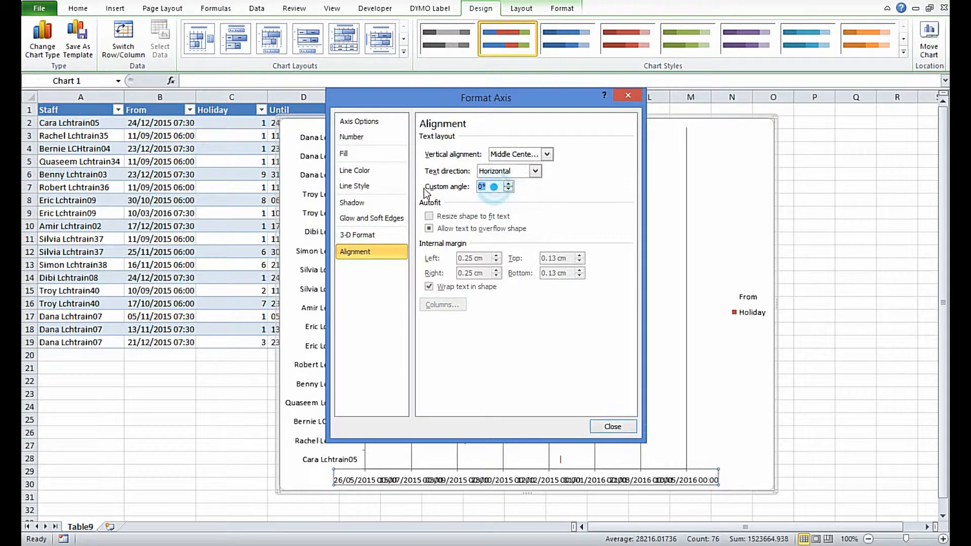
type("-89")
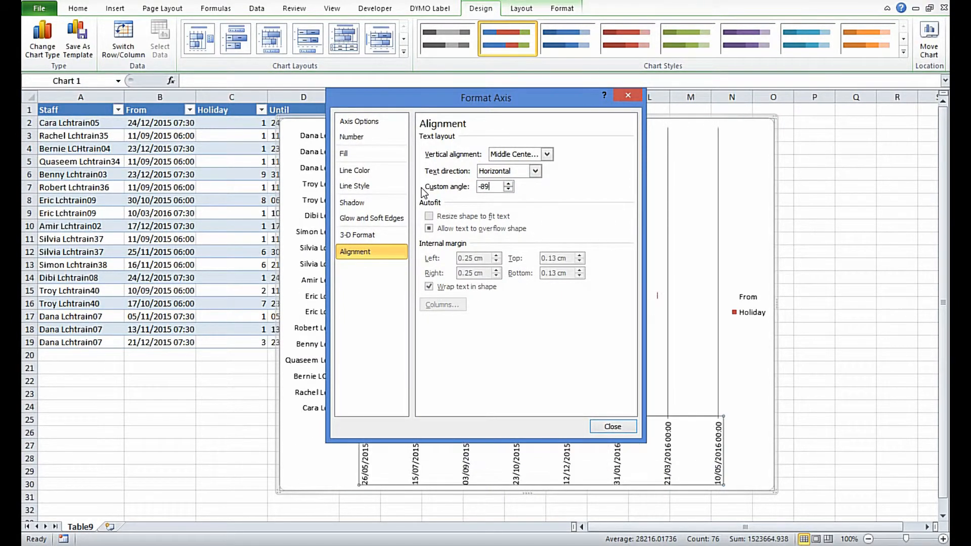
key("Tab")
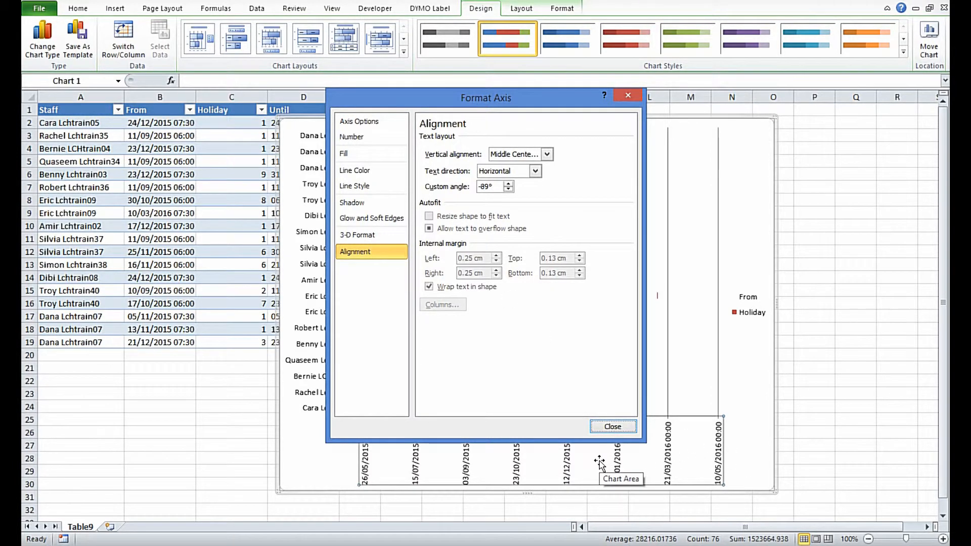
left_click(604, 425)
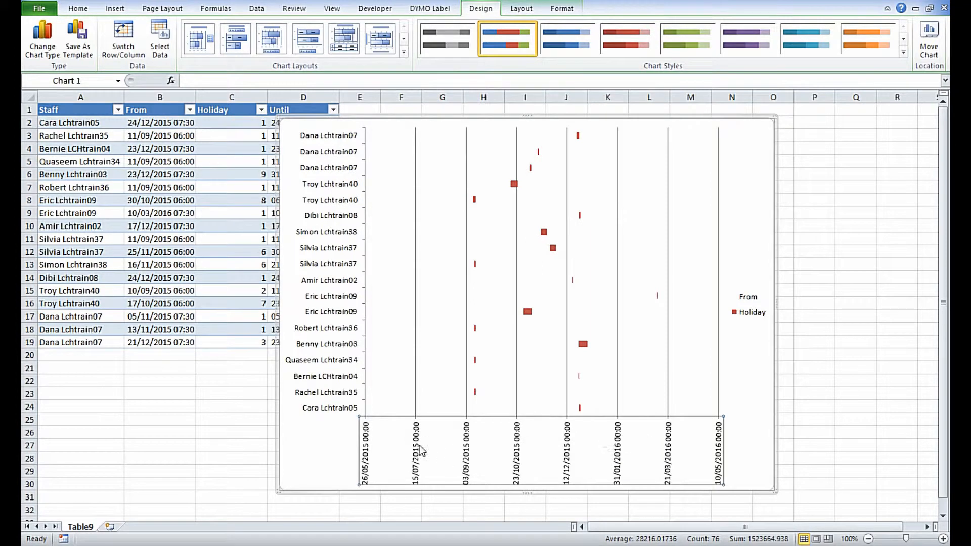
Step: Apply the custom number format dd/mm/yy to the labels of the chart's horizontal date axis
right_click(517, 433)
left_click(535, 424)
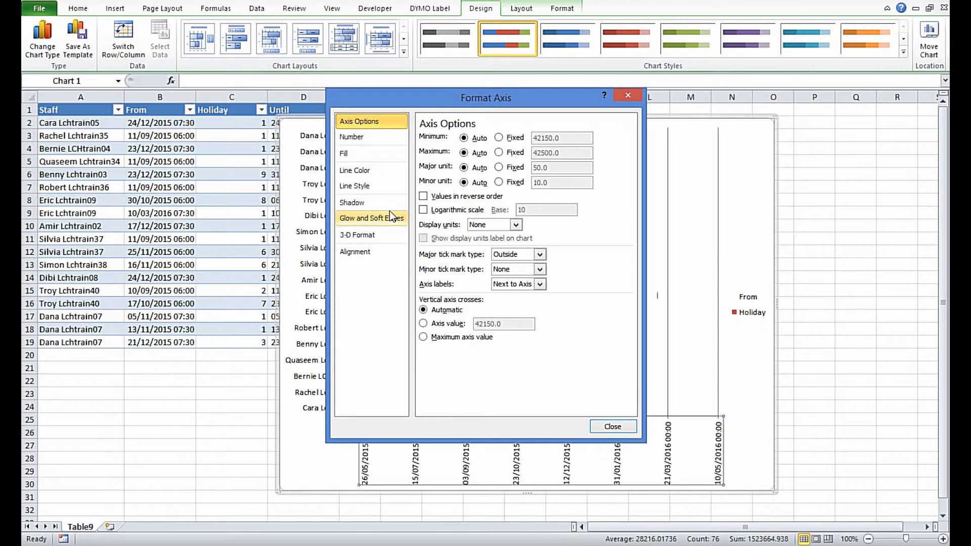
left_click(361, 137)
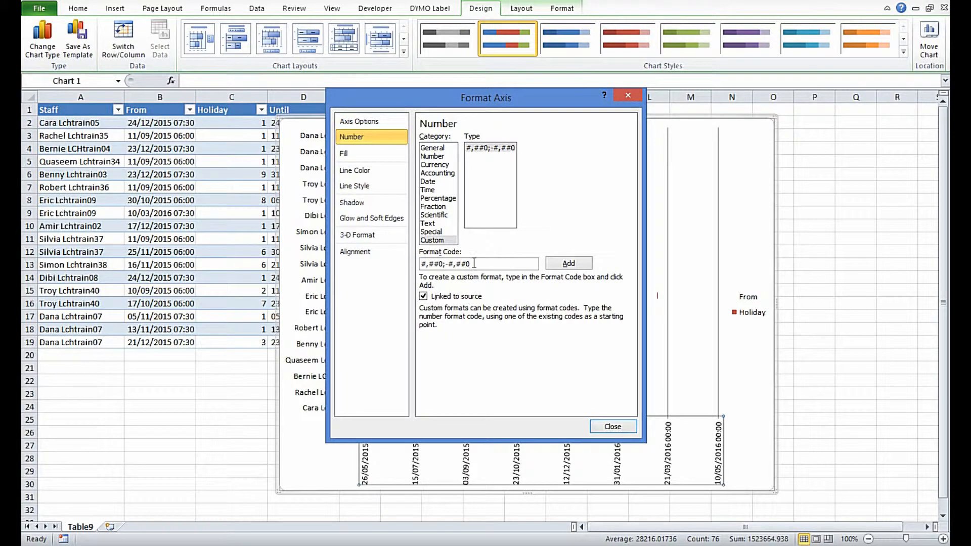
left_click_drag(471, 264, 422, 263)
type("dd")
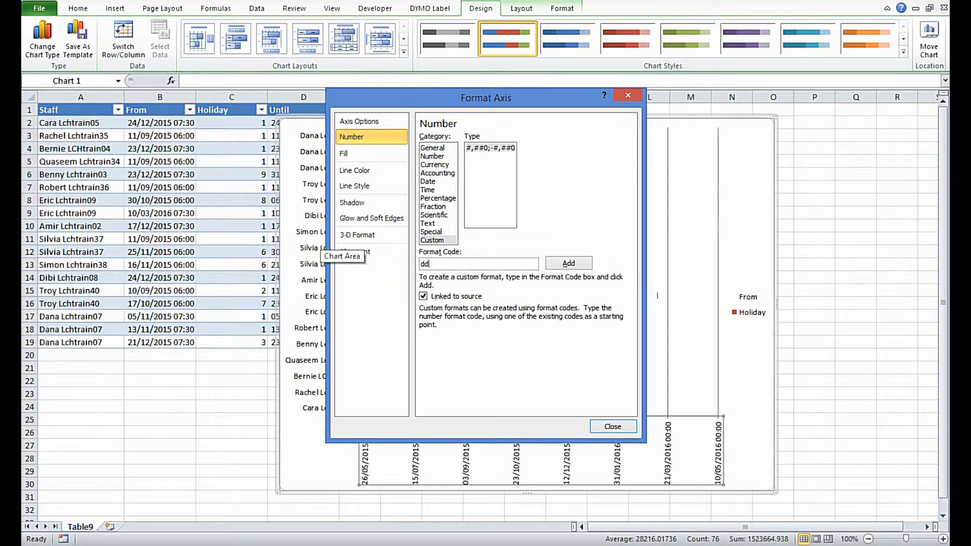
type("/mm/yy")
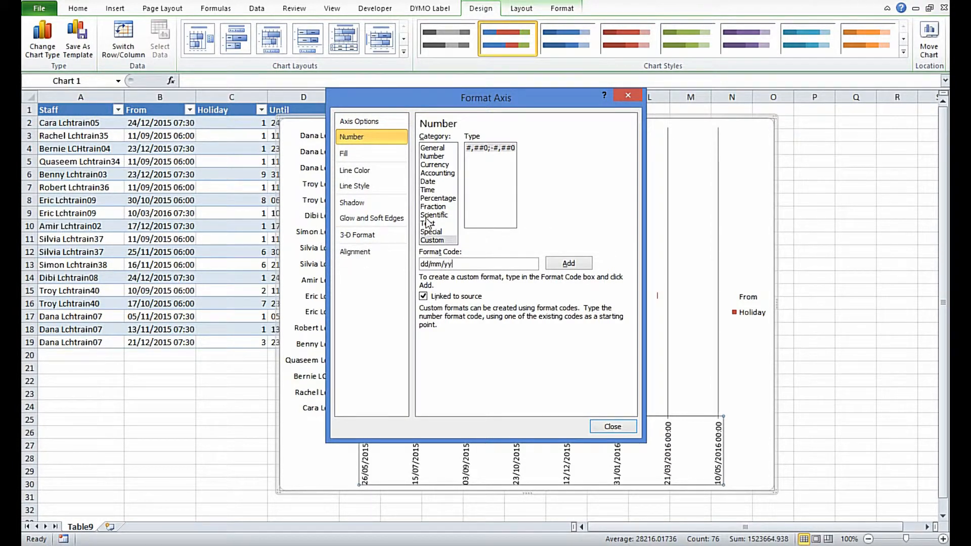
left_click(568, 263)
left_click(484, 157)
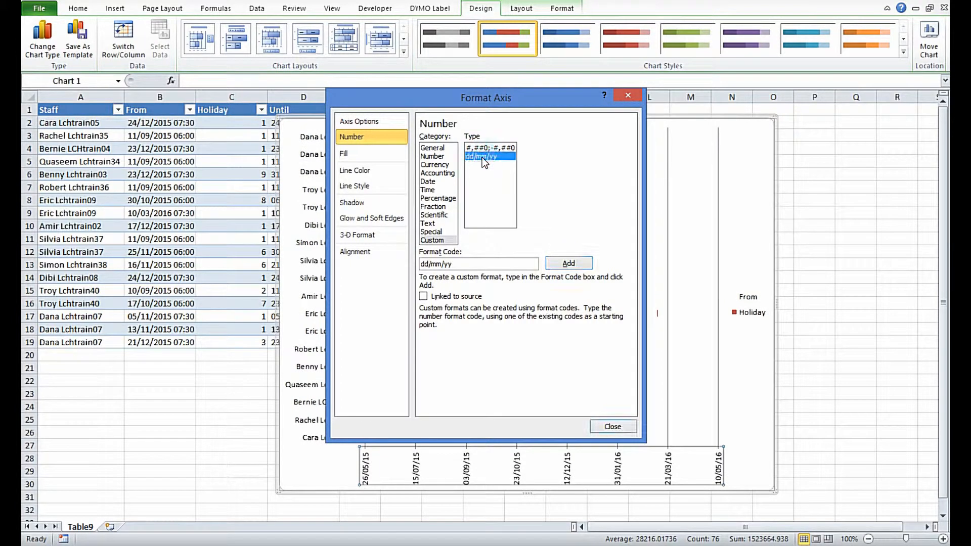
left_click(613, 426)
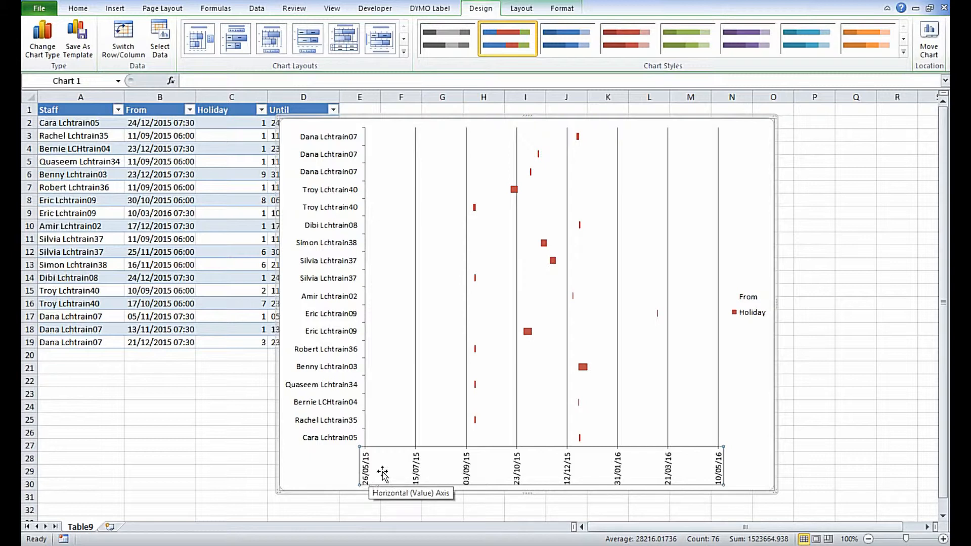
Step: Set the horizontal date axis to a fixed major unit of 7
right_click(417, 473)
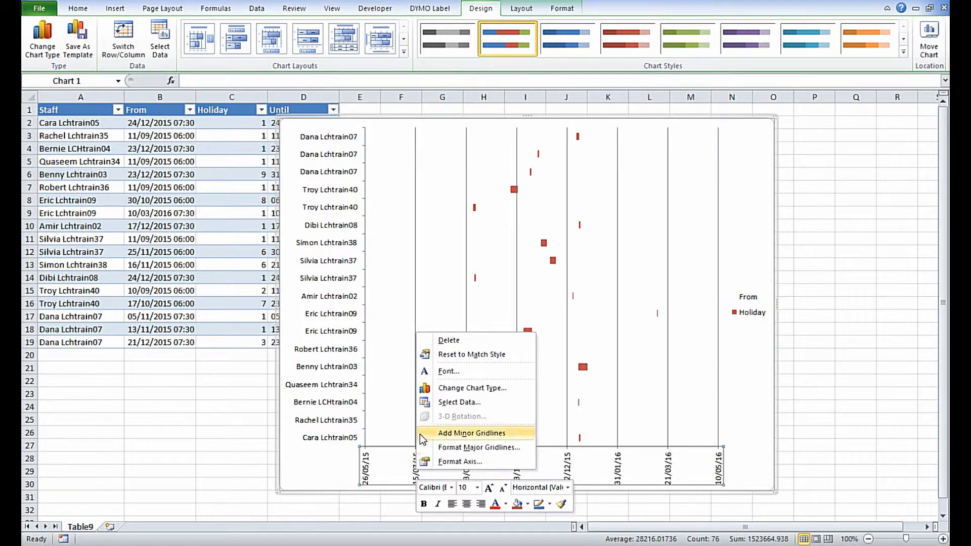
left_click(469, 460)
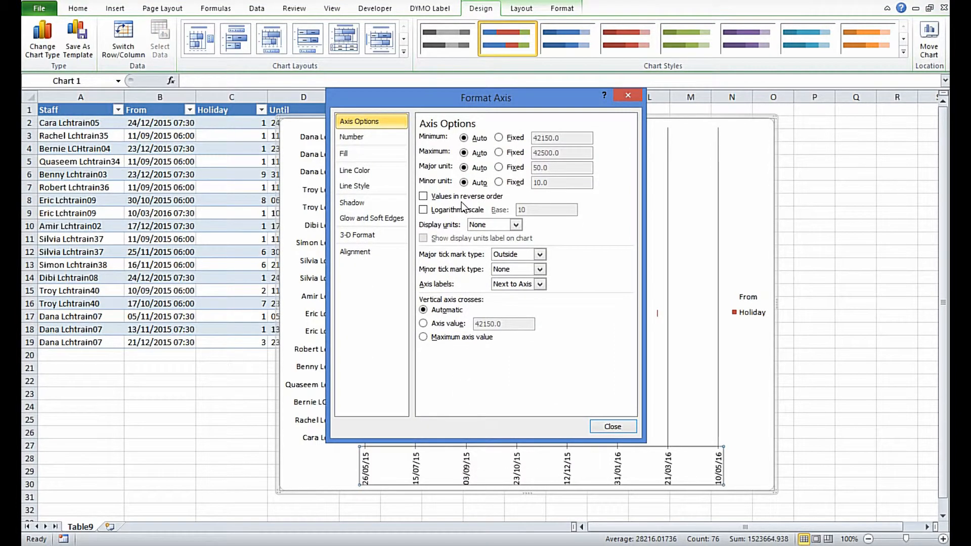
left_click(499, 167)
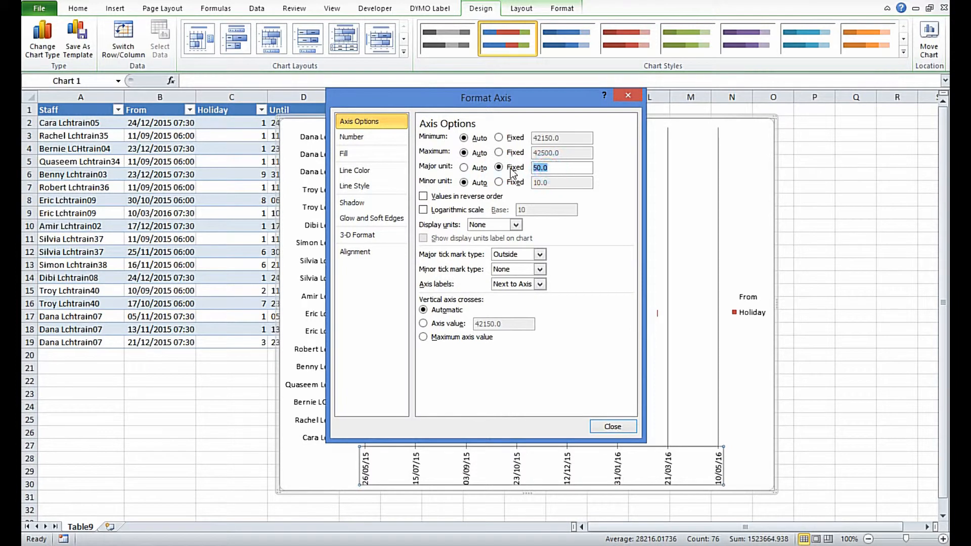
type("7")
key("Tab")
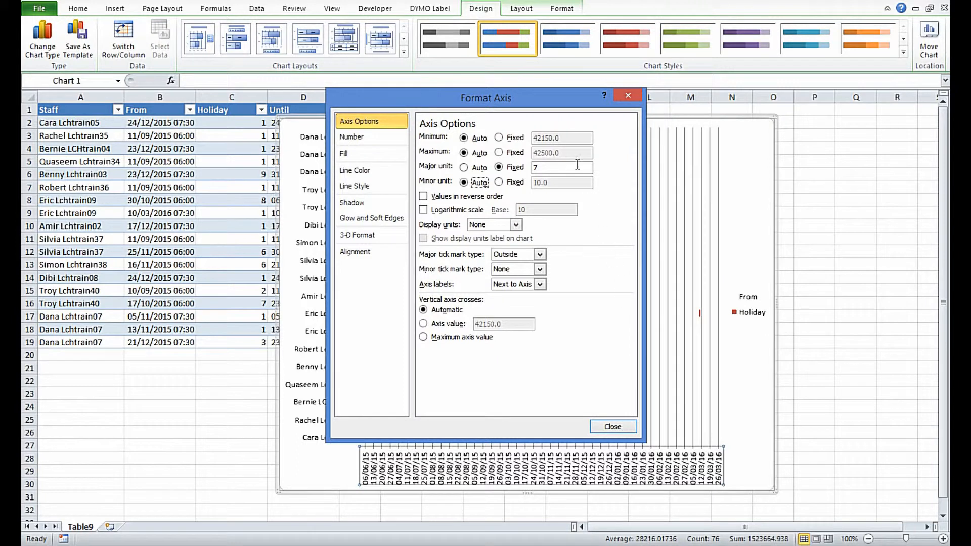
Step: Fix the date axis minimum at 14/09/15 and close the axis formatting
left_click(499, 138)
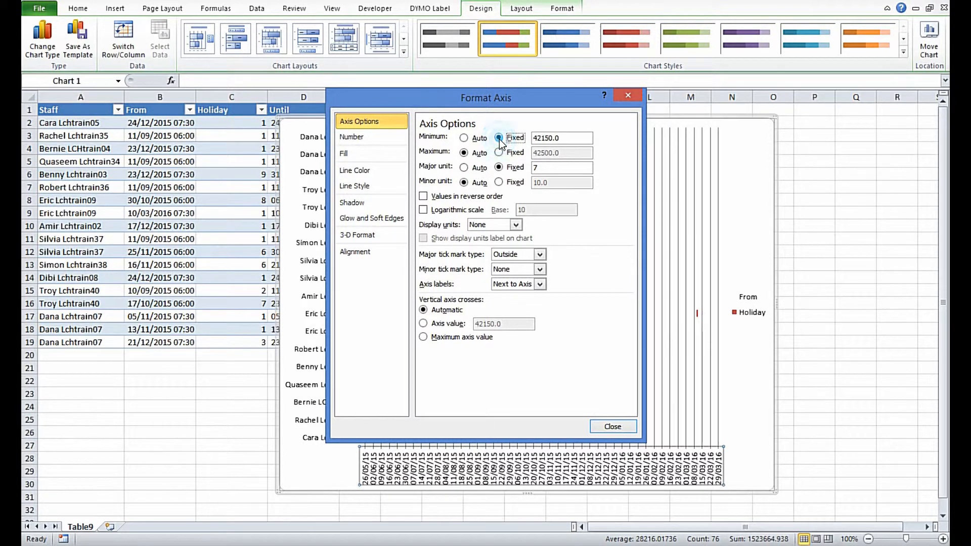
double_click(534, 137)
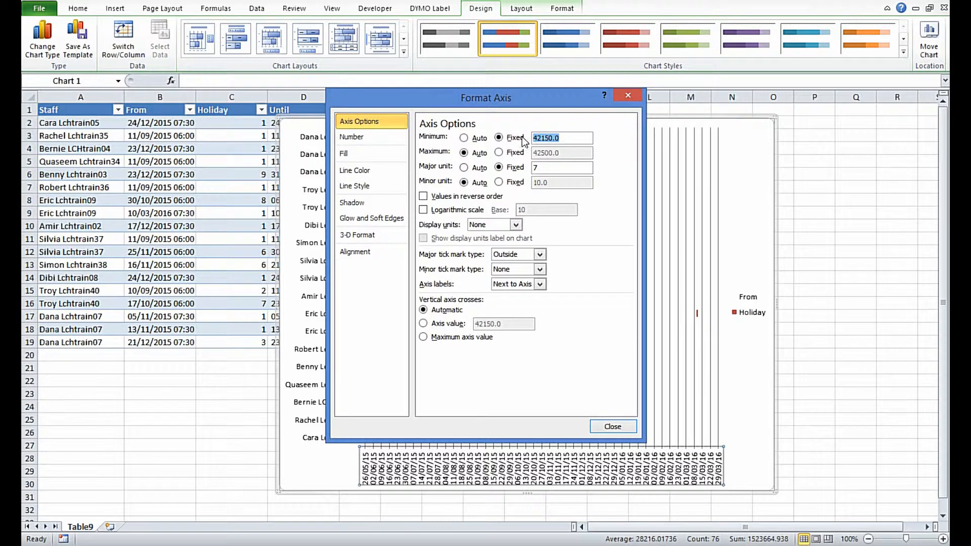
type("14/09/1")
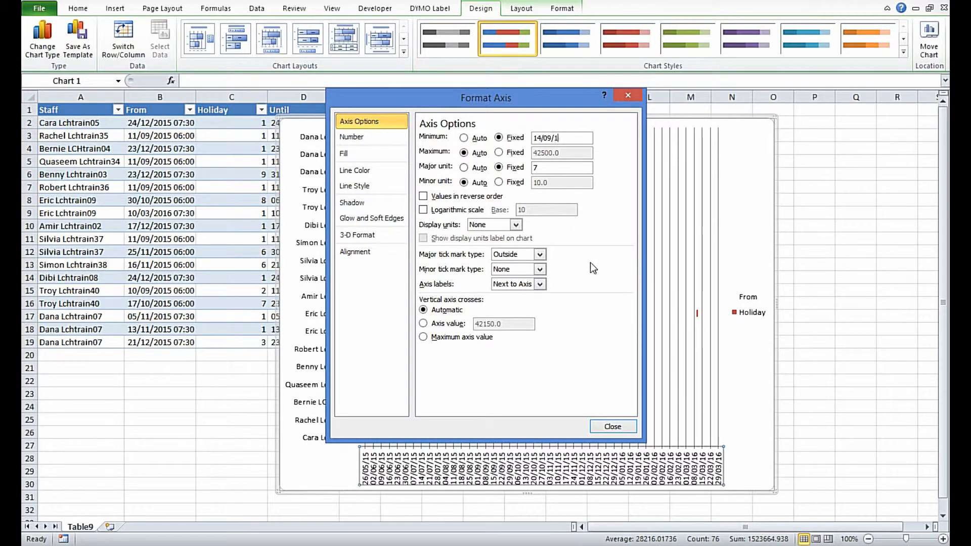
type("5")
key("Tab")
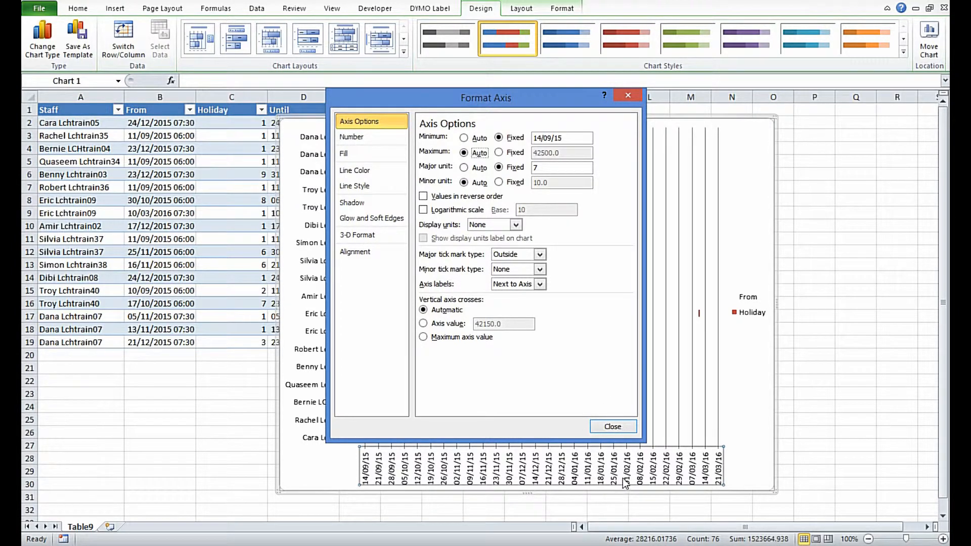
left_click(612, 426)
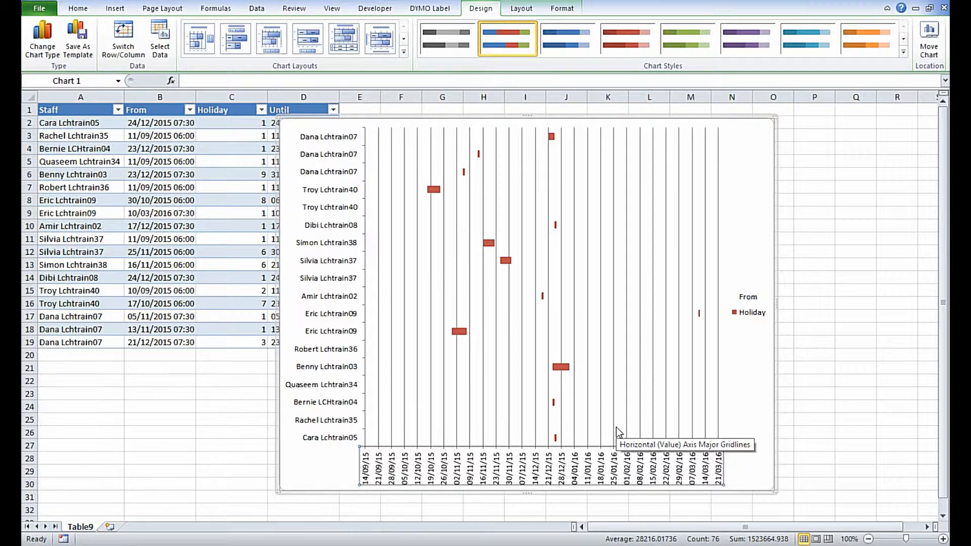
Step: Replace the From header in cell B1 with an underscore to blank out its chart legend entry
left_click(750, 313)
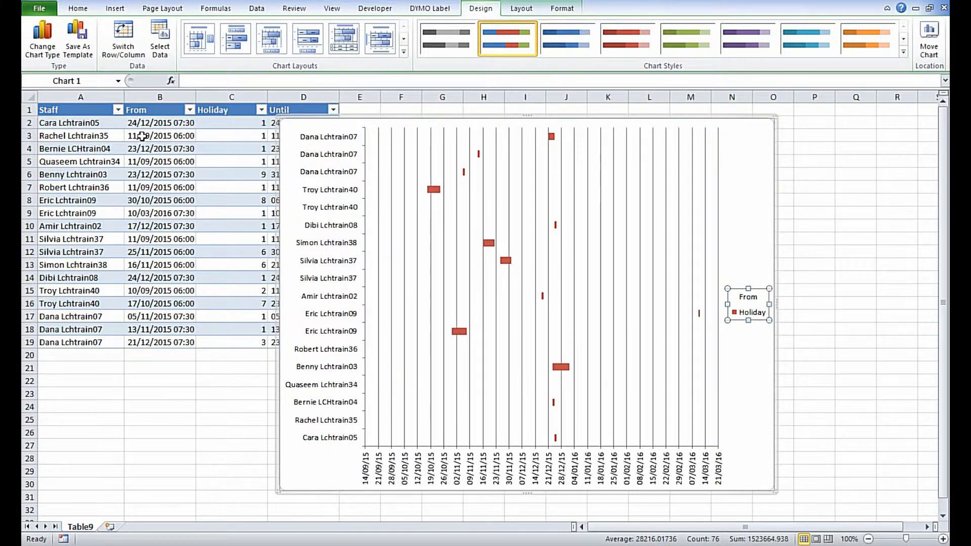
left_click(144, 111)
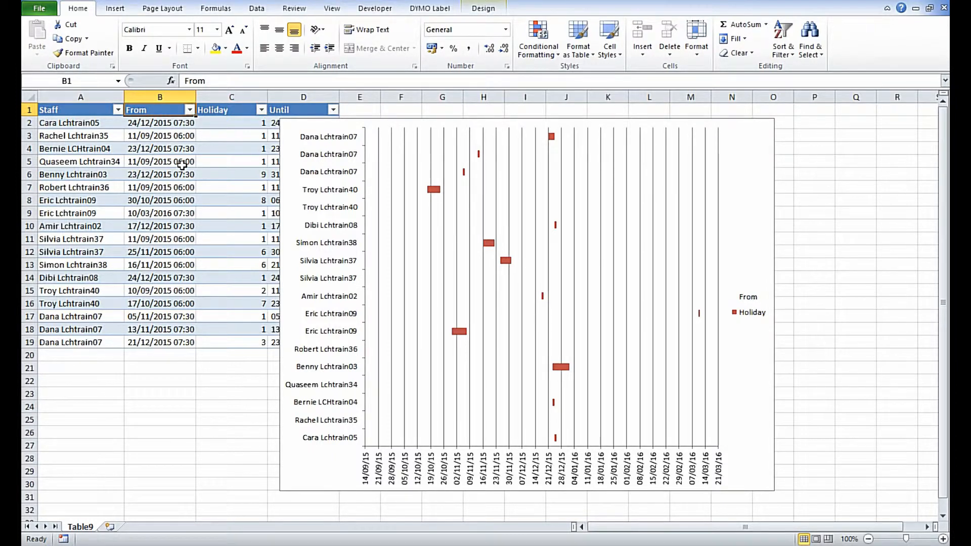
key("BackSpace")
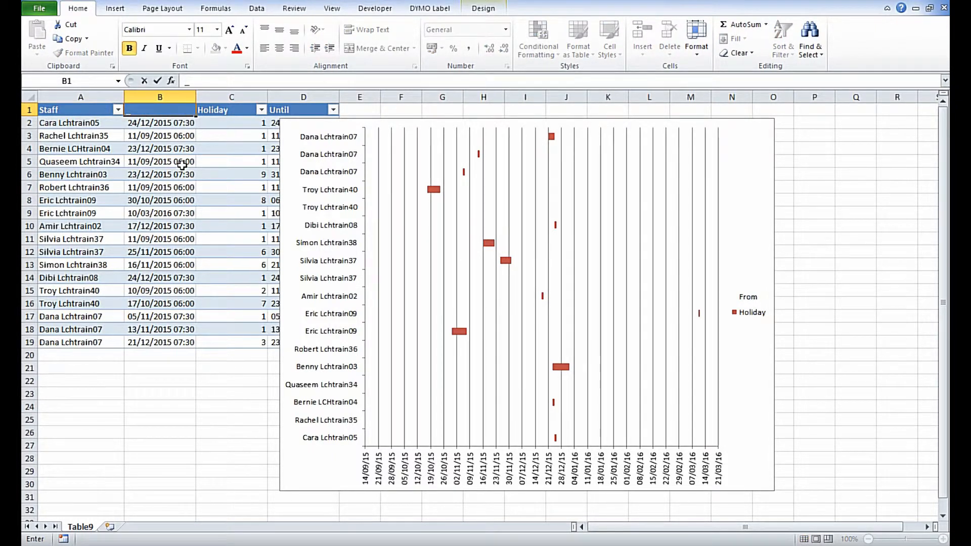
key("Return")
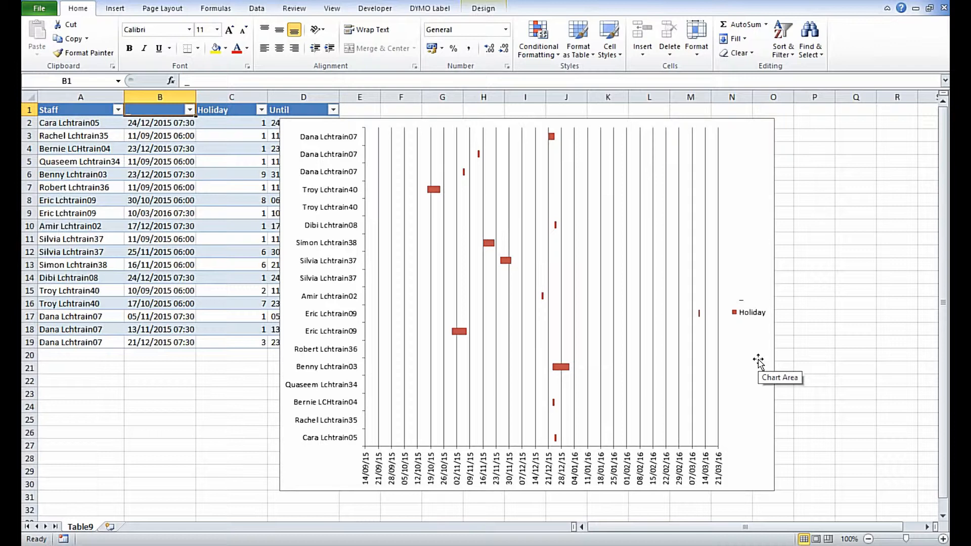
Step: Enlarge the chart and move it to a new sheet named Chart1
left_click(756, 473)
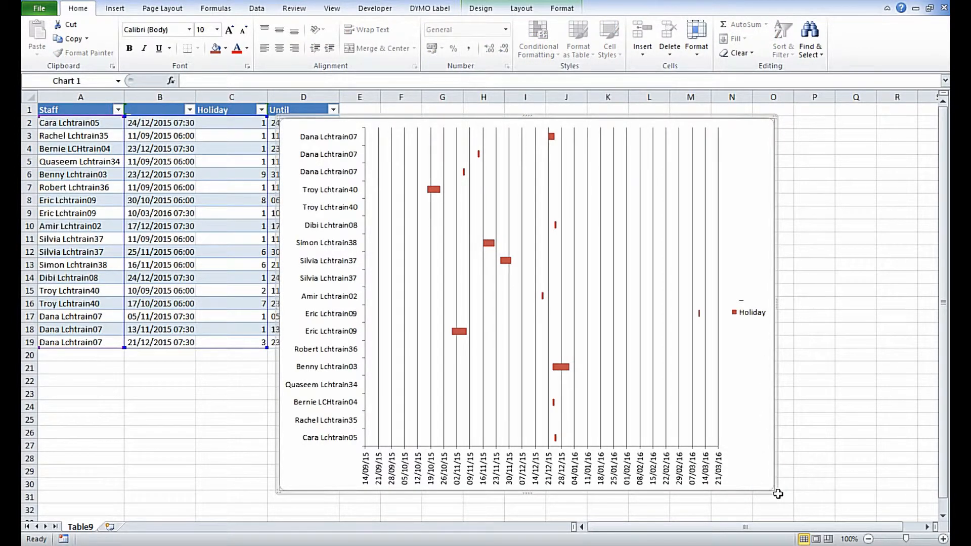
left_click_drag(773, 490, 885, 512)
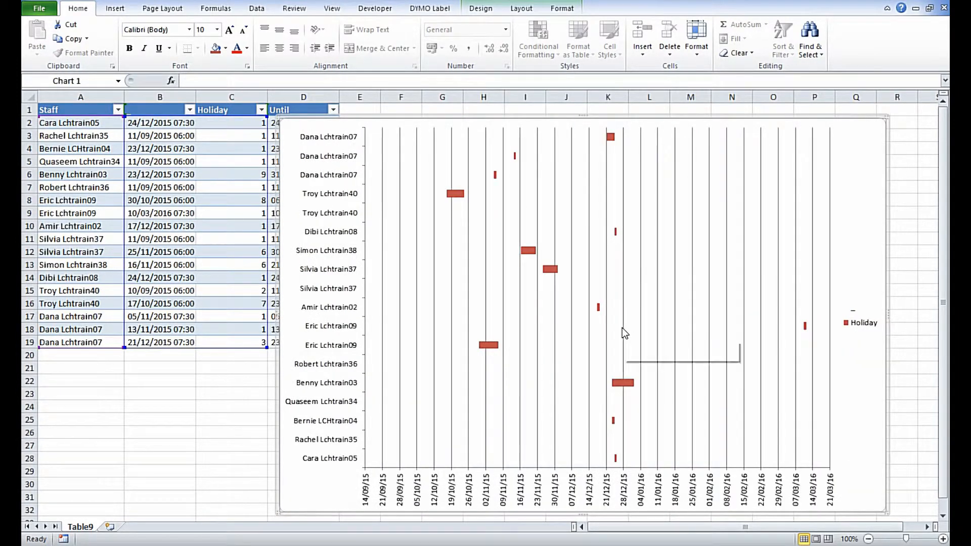
right_click(849, 273)
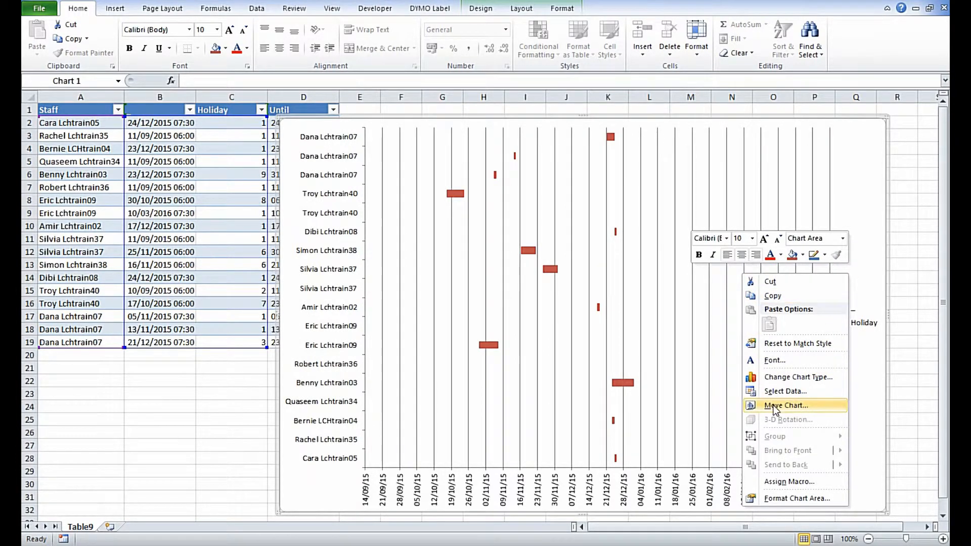
left_click(828, 405)
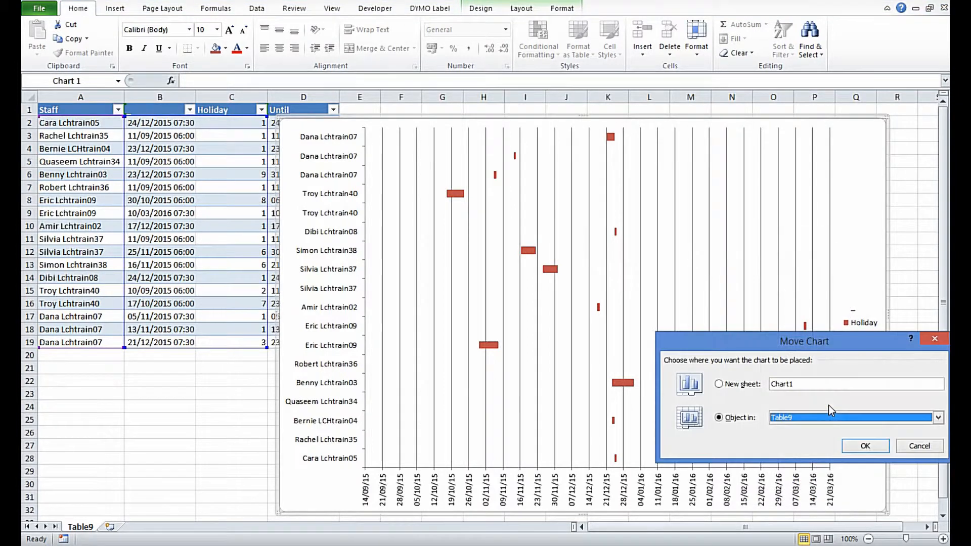
left_click(720, 384)
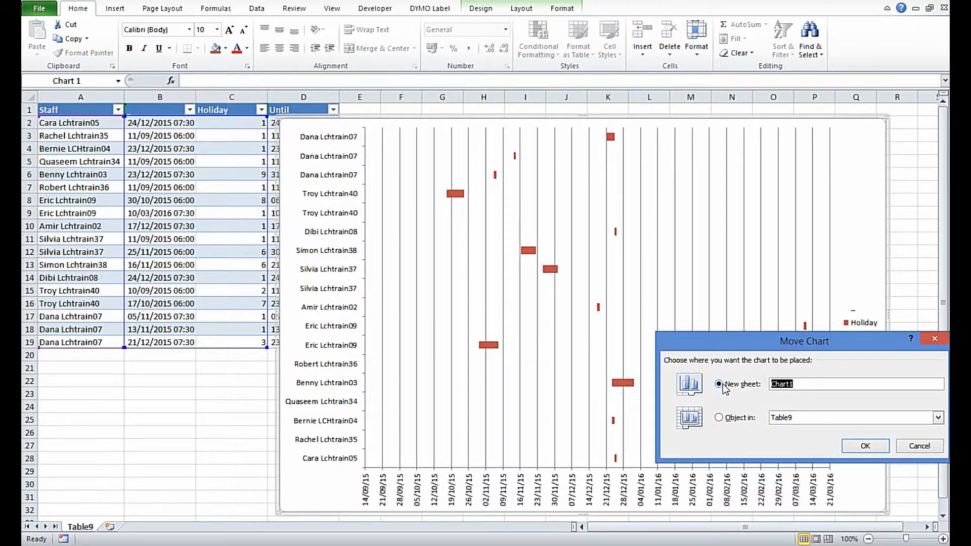
left_click(864, 446)
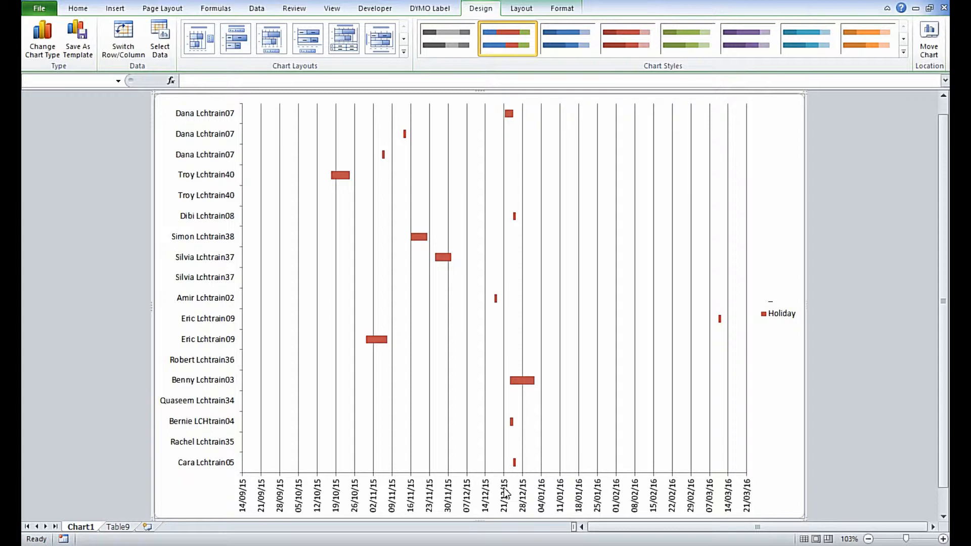
Step: On the Table9 sheet, set the start date in B2 to 01/01/2016 and the Until date in D2 to 10/1/16
left_click(117, 527)
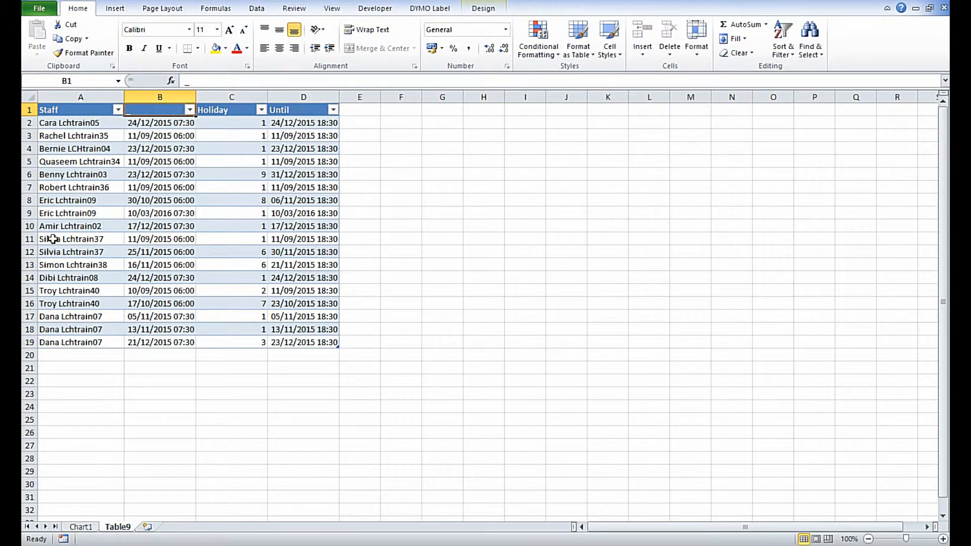
left_click(58, 123)
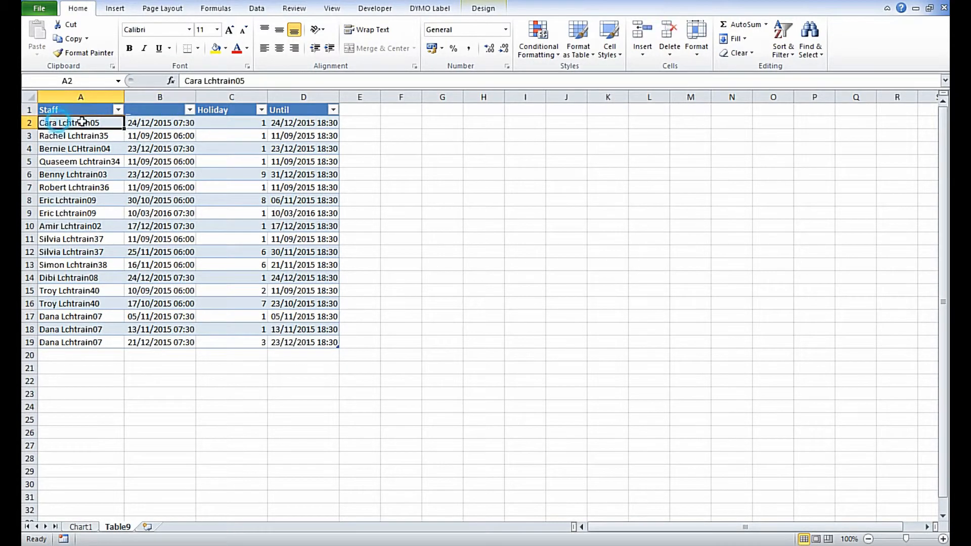
left_click(143, 123)
type("1/")
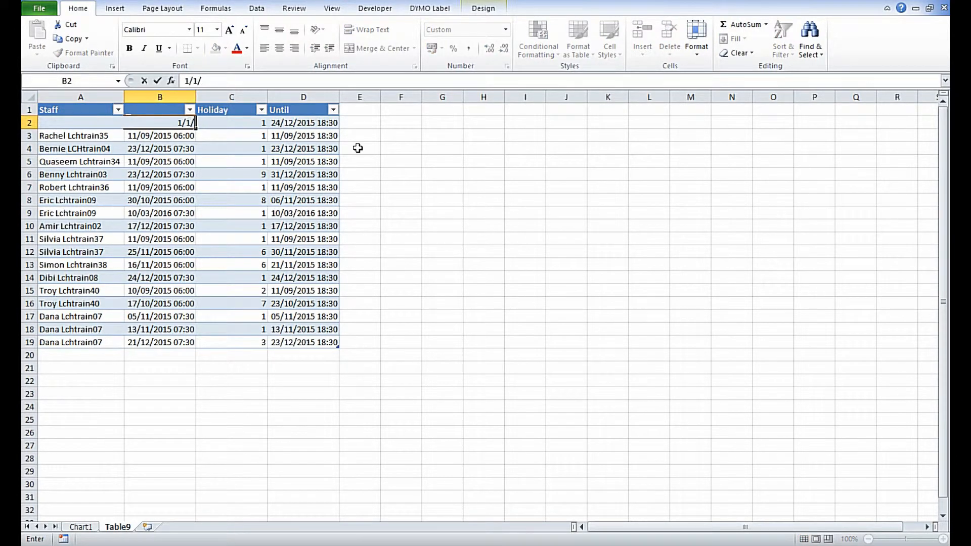
type("01/2016")
key("Tab")
key("Tab")
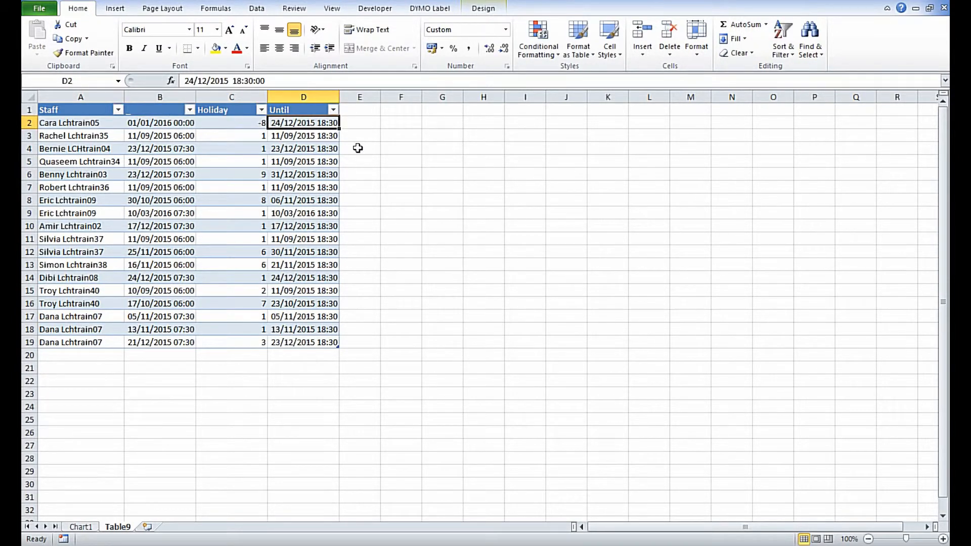
type("10/1/16")
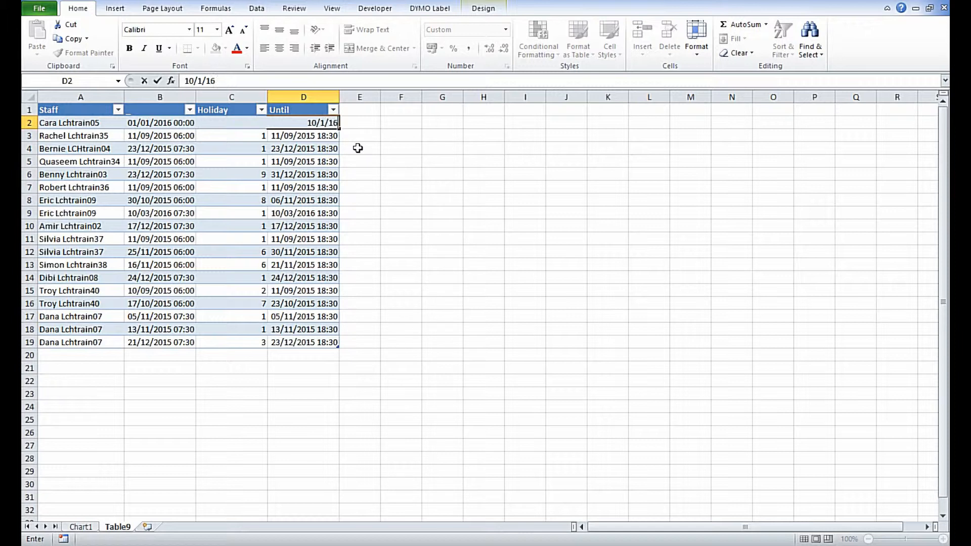
key("ctrl+Return")
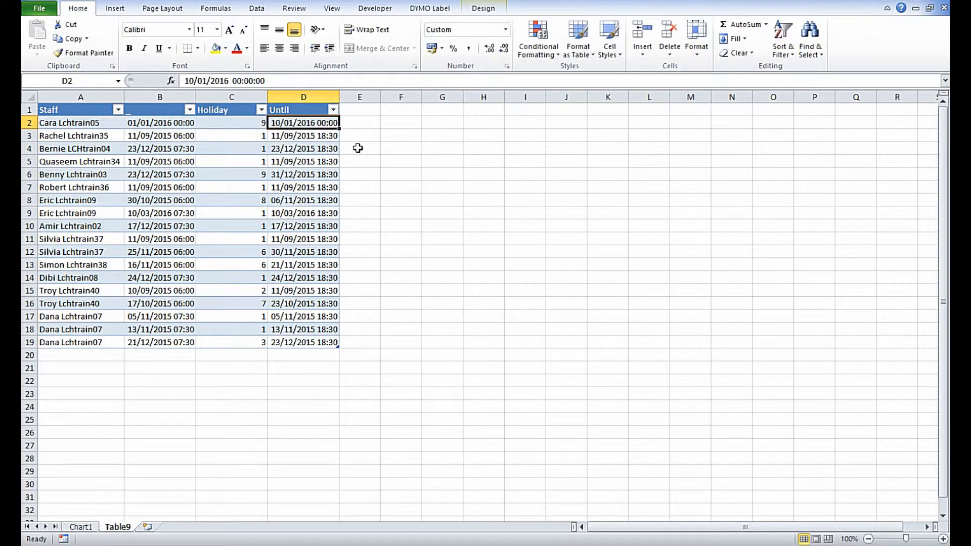
Step: Check the updated leave bars and their values on the Chart1 sheet, and return to Table9
left_click(89, 528)
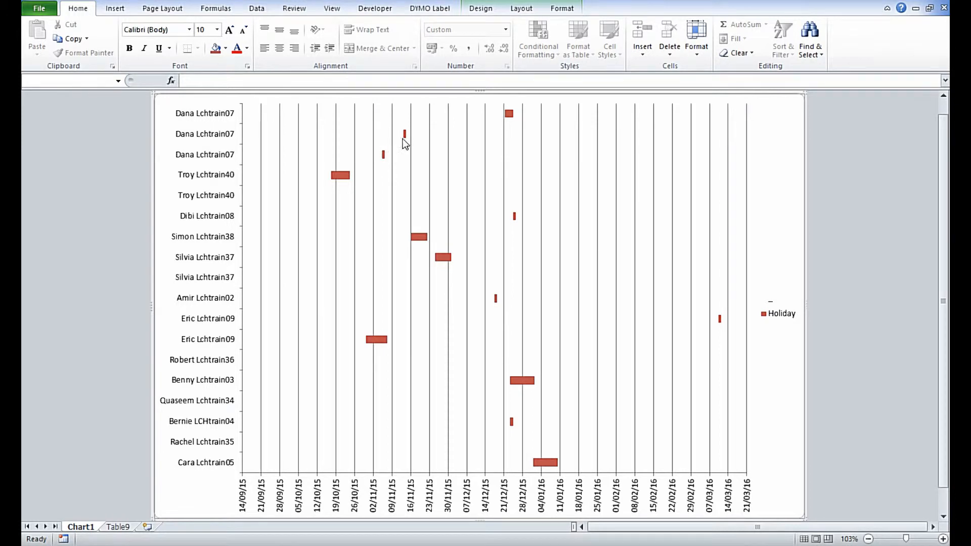
mouse_move(509, 116)
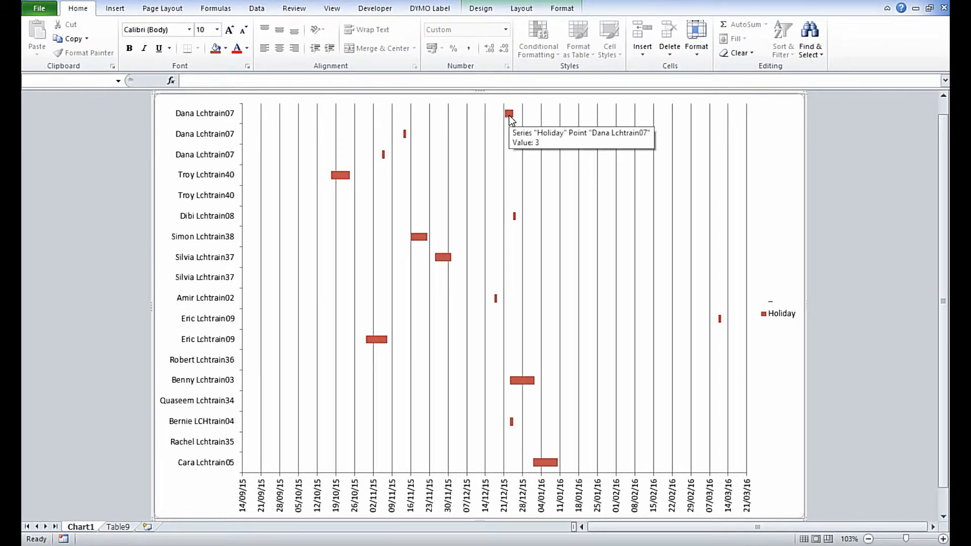
mouse_move(381, 151)
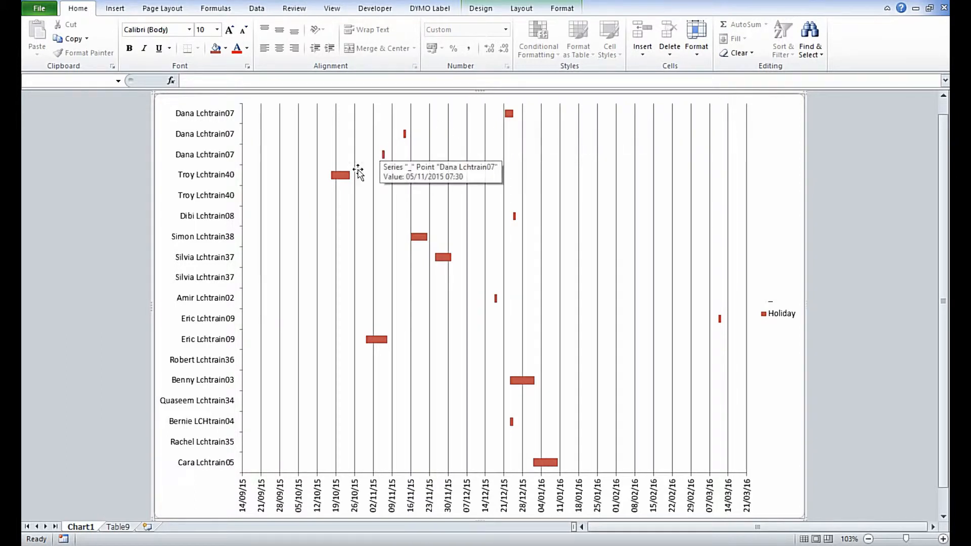
left_click(115, 527)
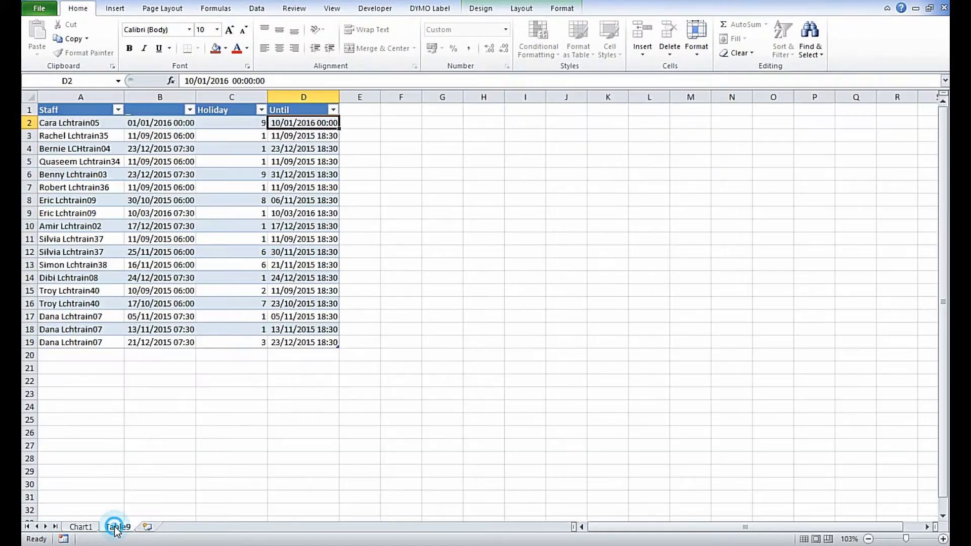
Step: Sort the Table9 table by Staff A to Z, then by the underscore column newest to oldest, and view the reordered bars on Chart1
left_click(143, 161)
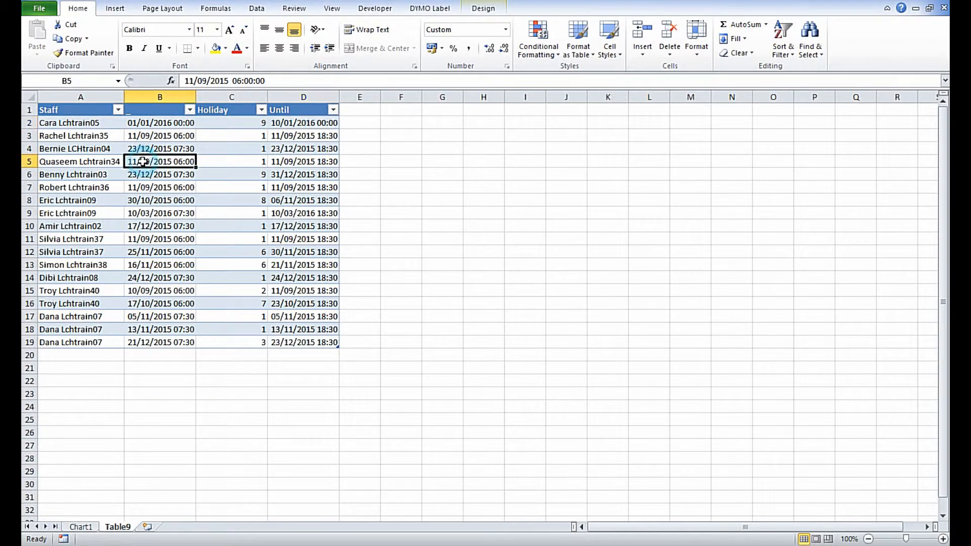
left_click(255, 9)
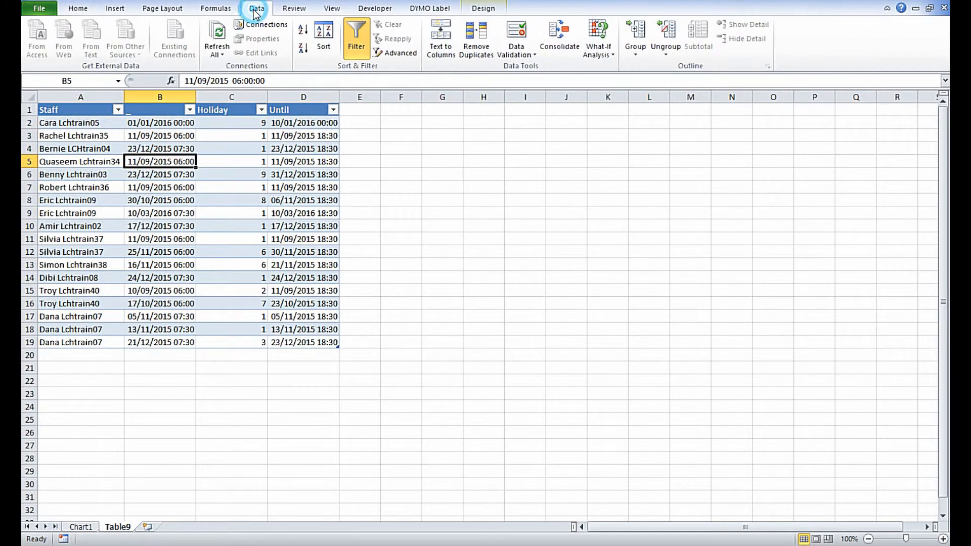
left_click(323, 46)
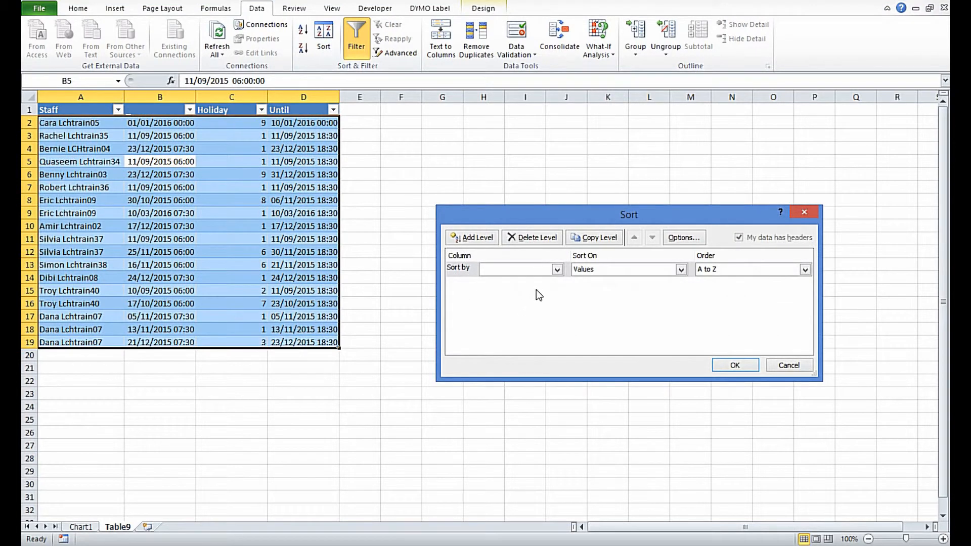
left_click(556, 270)
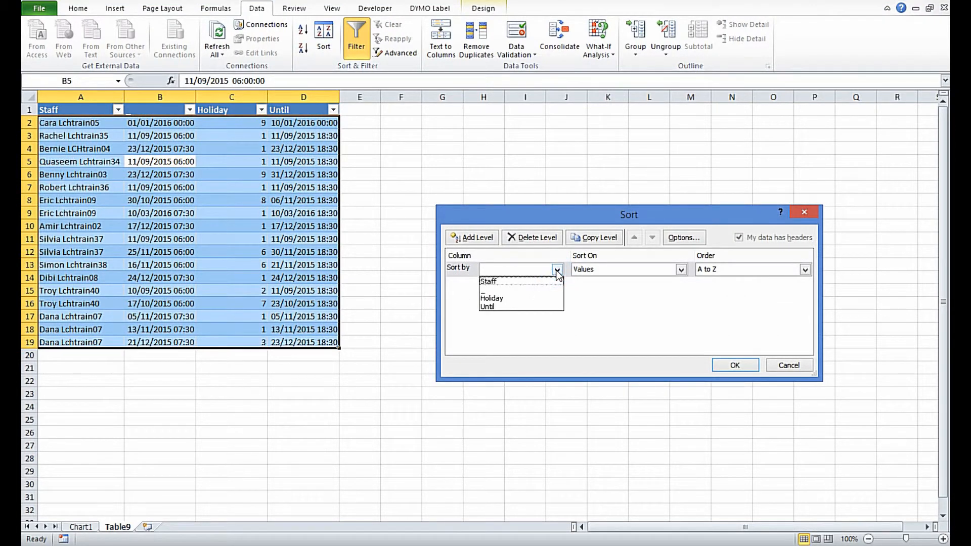
left_click(520, 281)
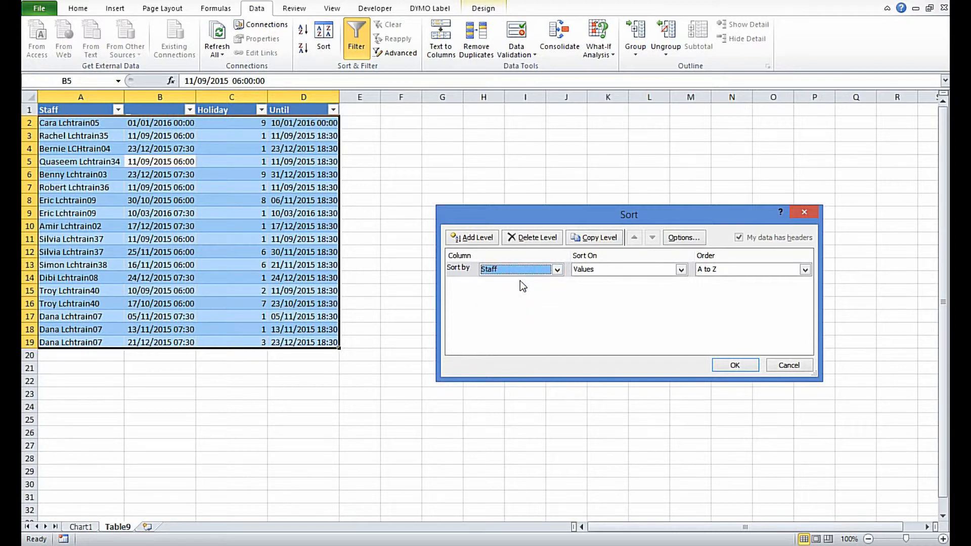
left_click(463, 237)
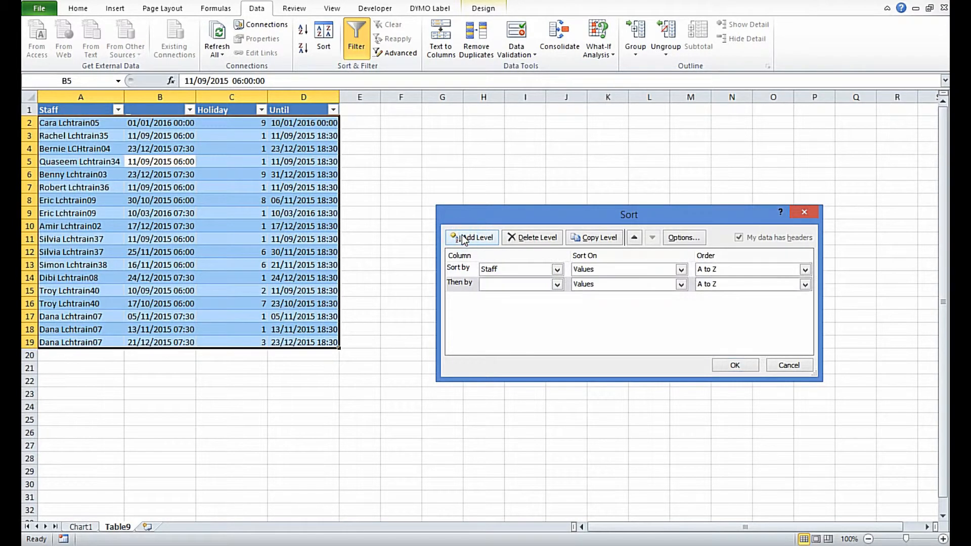
left_click(557, 284)
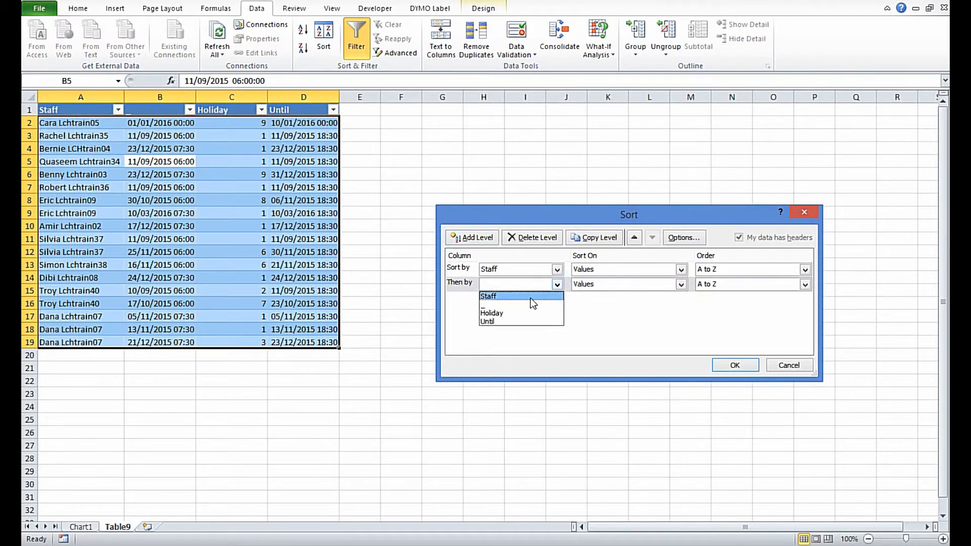
left_click(514, 304)
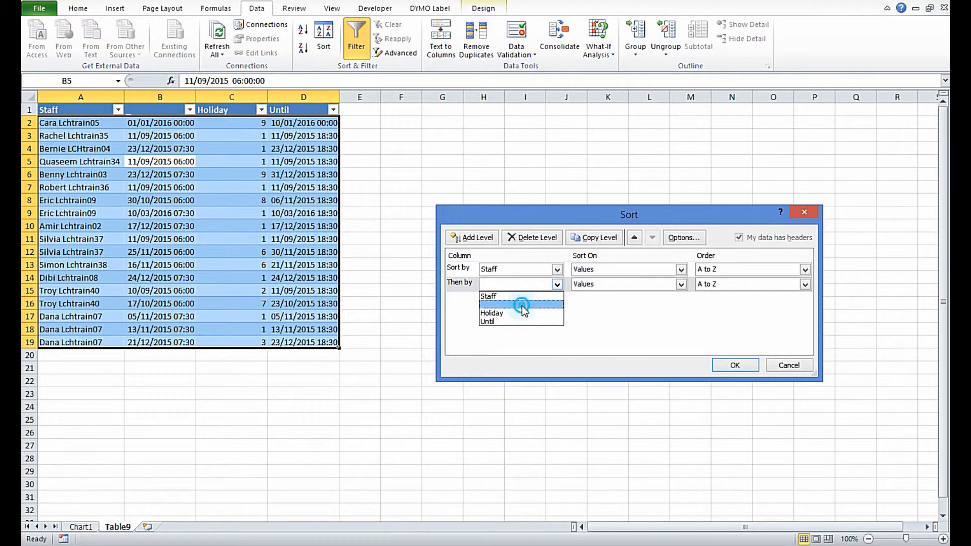
left_click(804, 285)
left_click(746, 304)
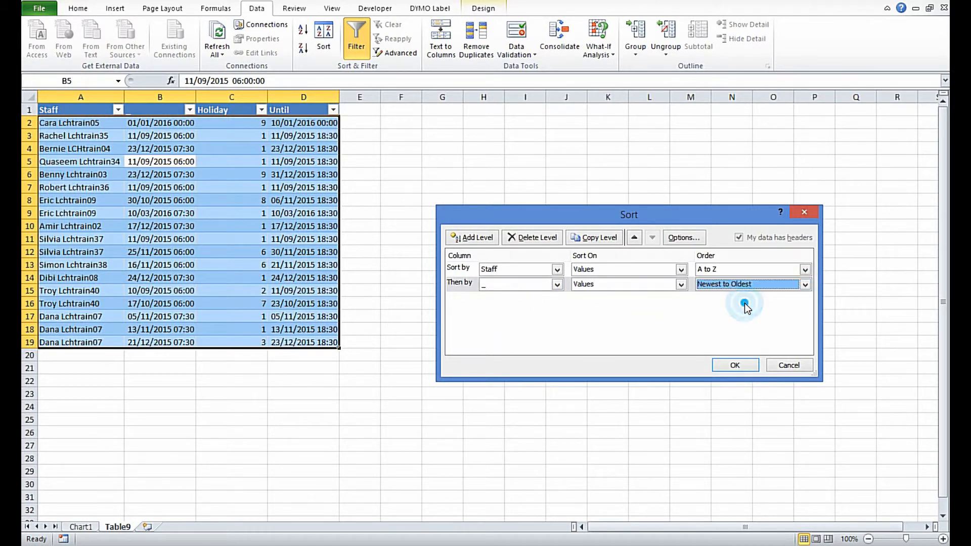
left_click(735, 365)
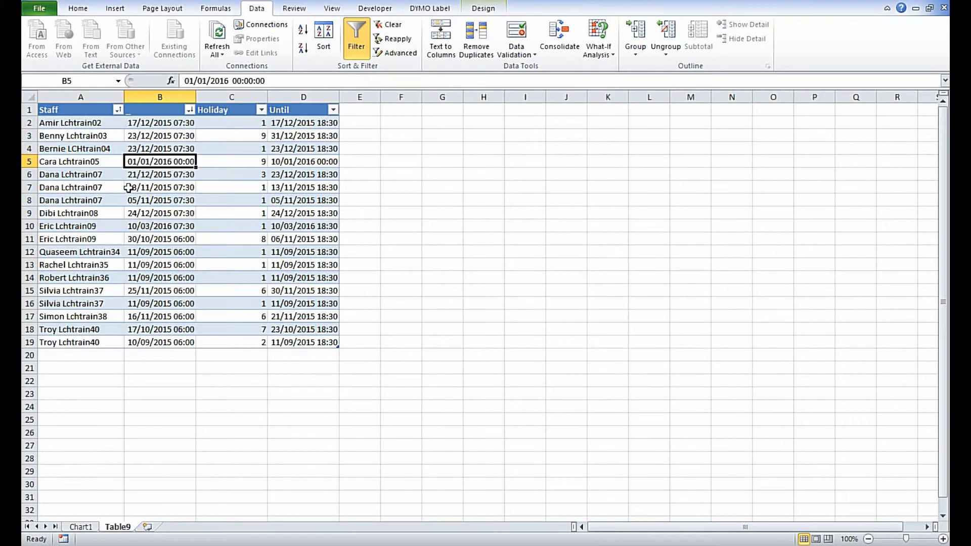
left_click(82, 526)
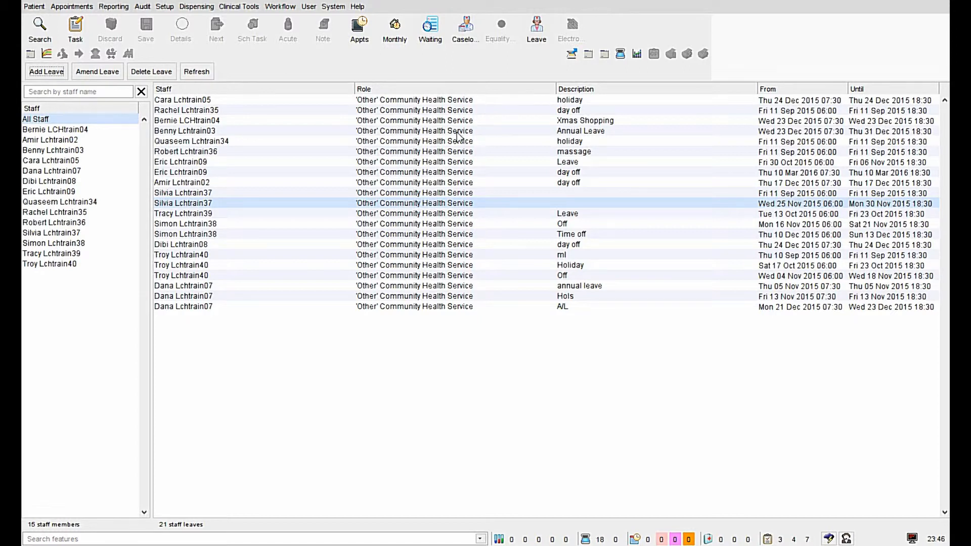
Step: Switch to the clinical system's staff leave screen and open the All Staff leave table as CSV in Excel
left_click(92, 119)
right_click(450, 161)
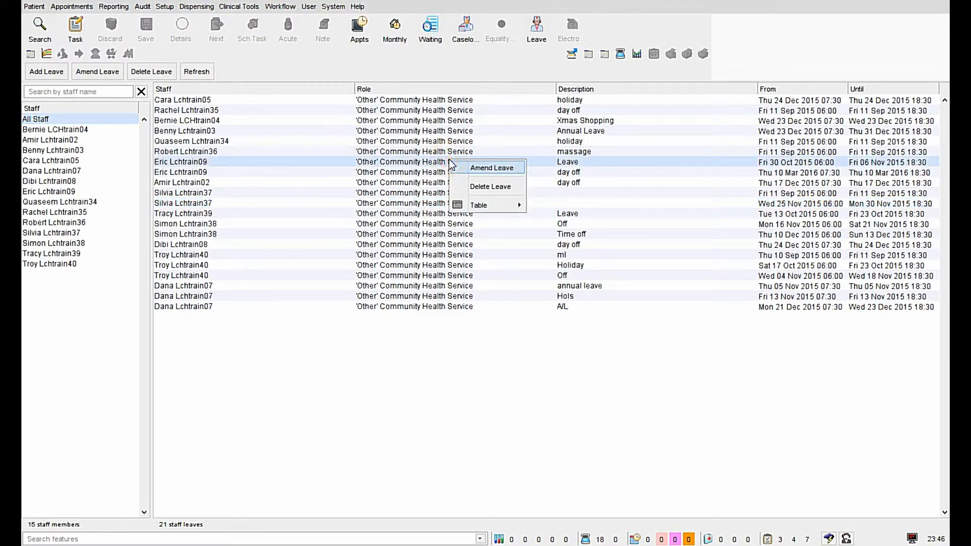
mouse_move(471, 206)
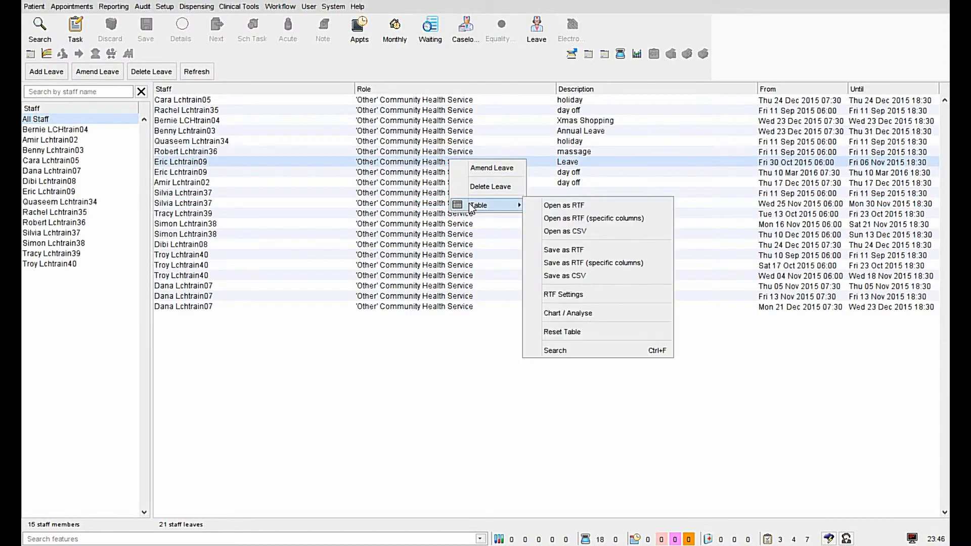
left_click(571, 232)
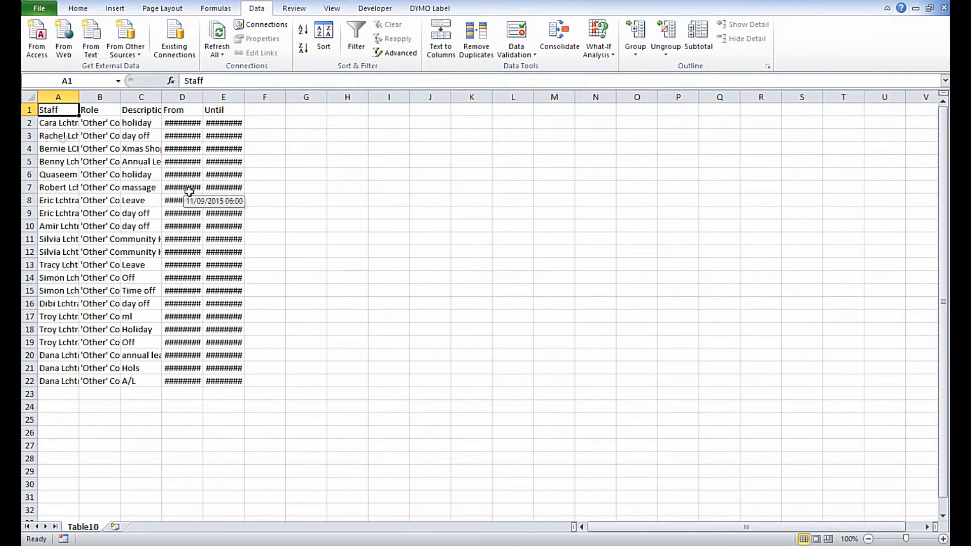
Step: Copy the Staff and From entries in rows 2 to 22 of Table10 and paste them into Table9 starting at A2
left_click_drag(53, 124, 58, 382)
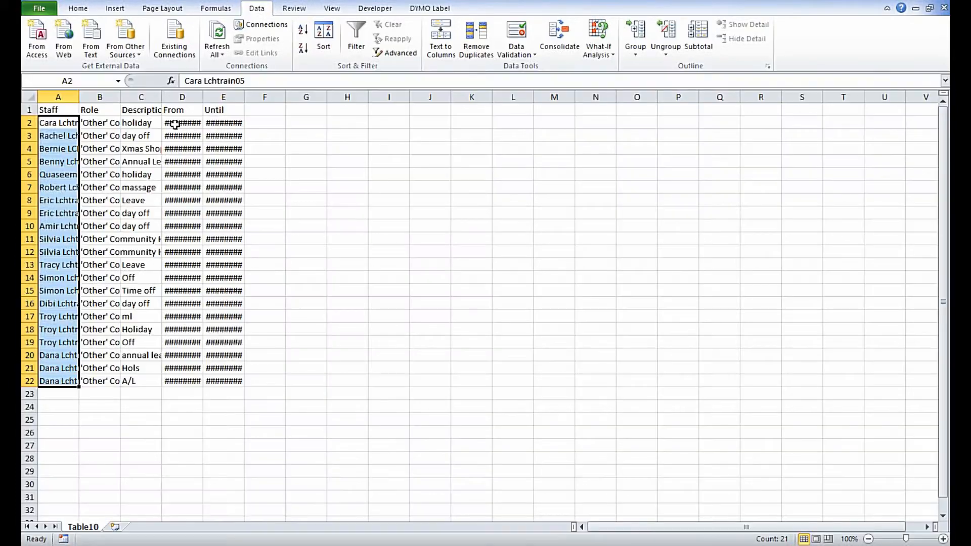
left_click_drag(176, 123, 188, 379)
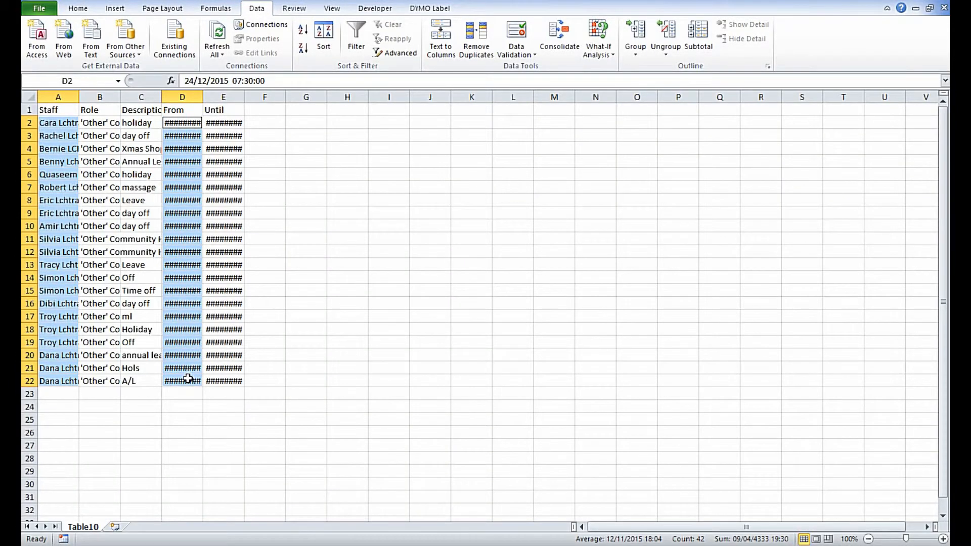
key("ctrl+c")
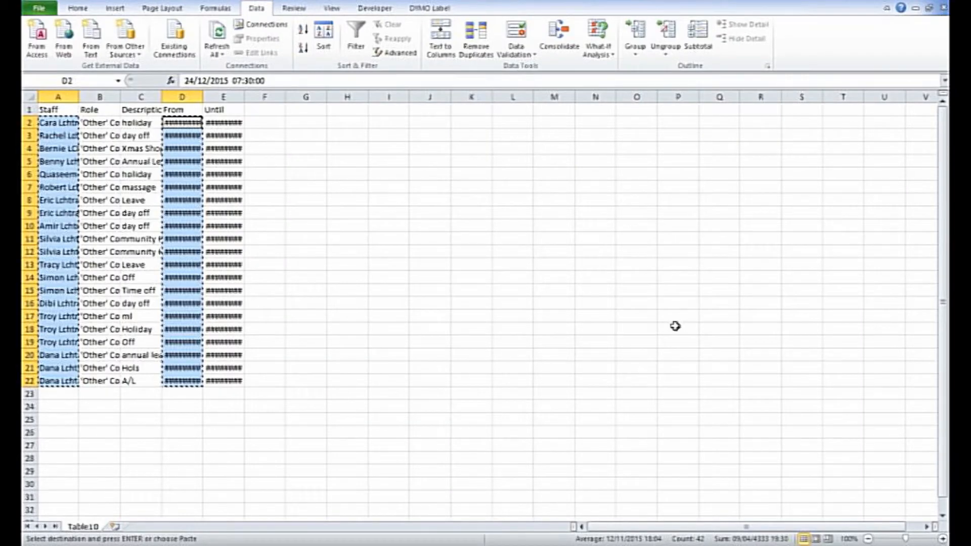
mouse_move(689, 545)
left_click(690, 521)
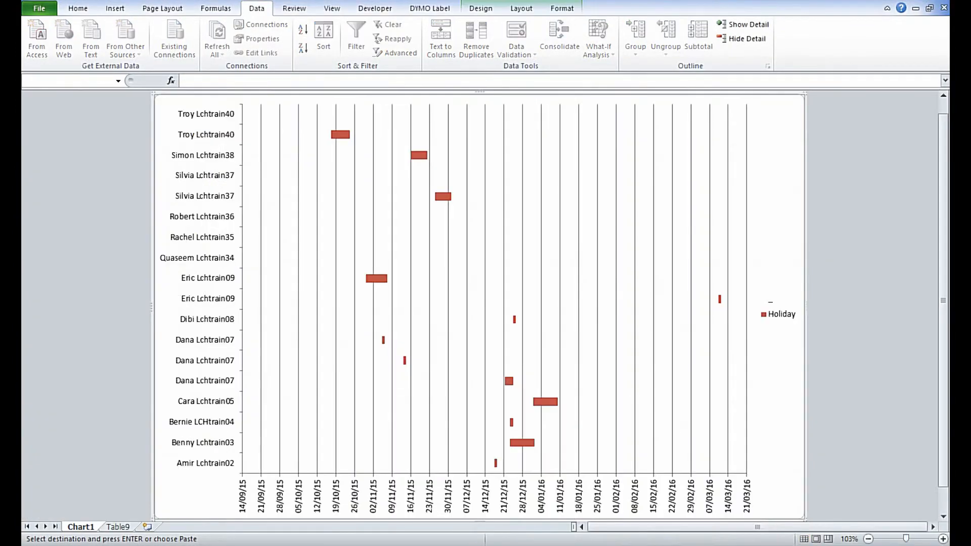
left_click(131, 527)
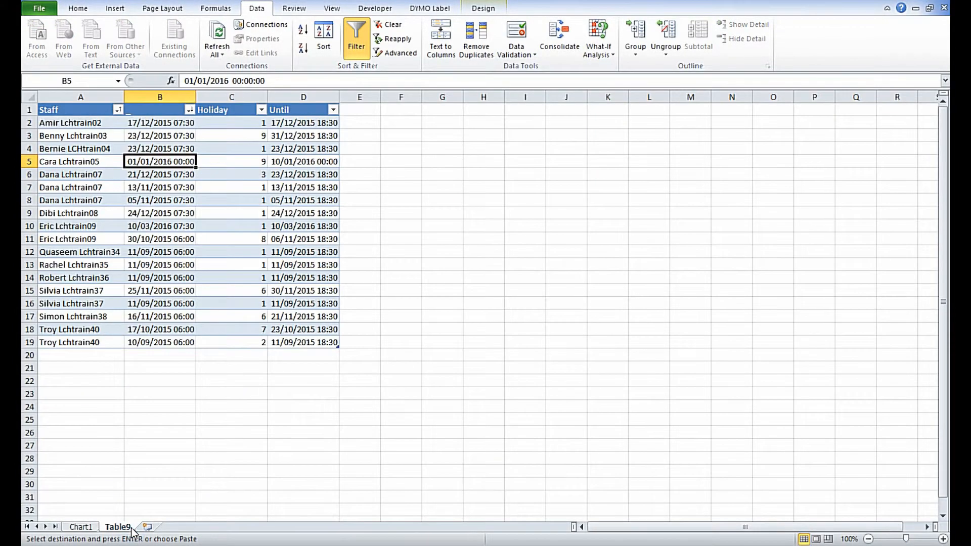
left_click(62, 123)
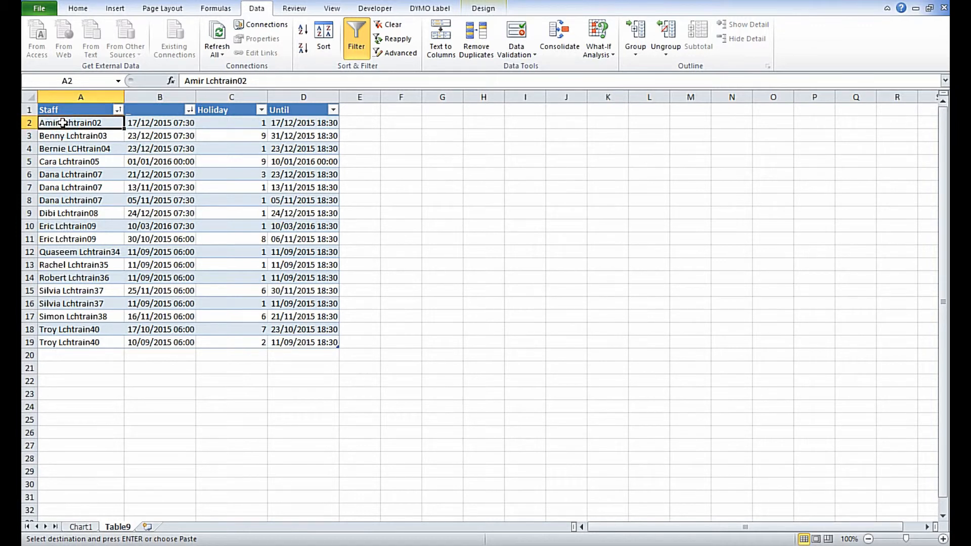
key("ctrl+v")
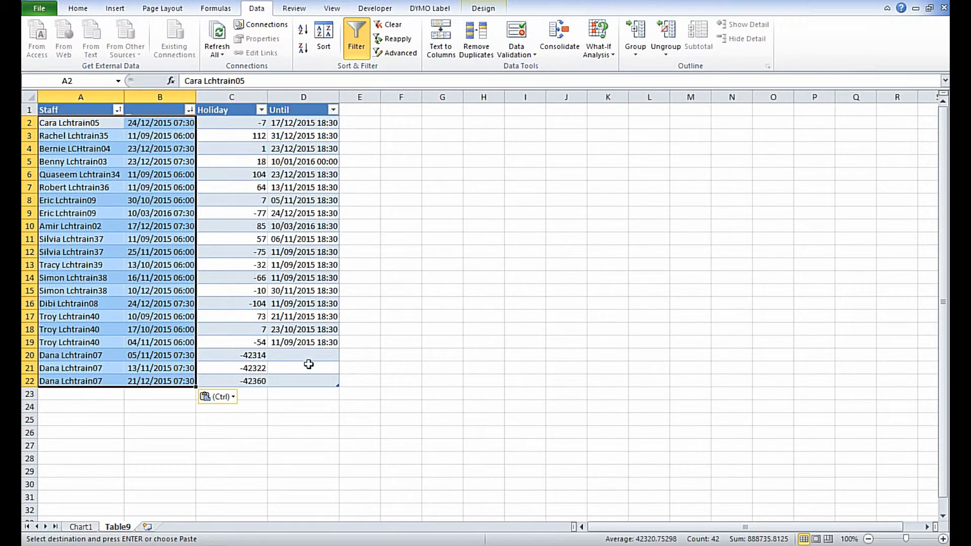
Step: Copy the Until entries in E2:E22 of Table10 and paste them into the Table9 Until column starting at D2
left_click(928, 545)
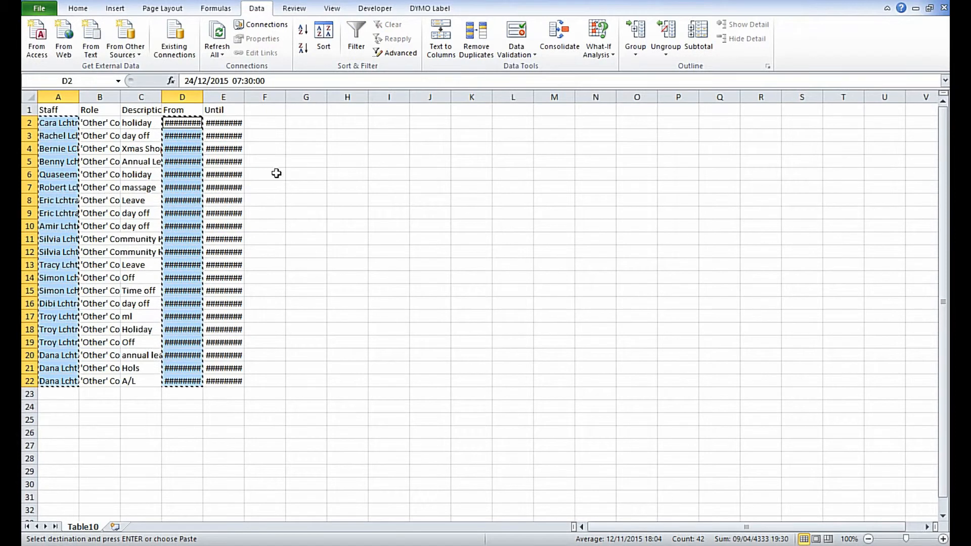
left_click_drag(223, 122, 220, 377)
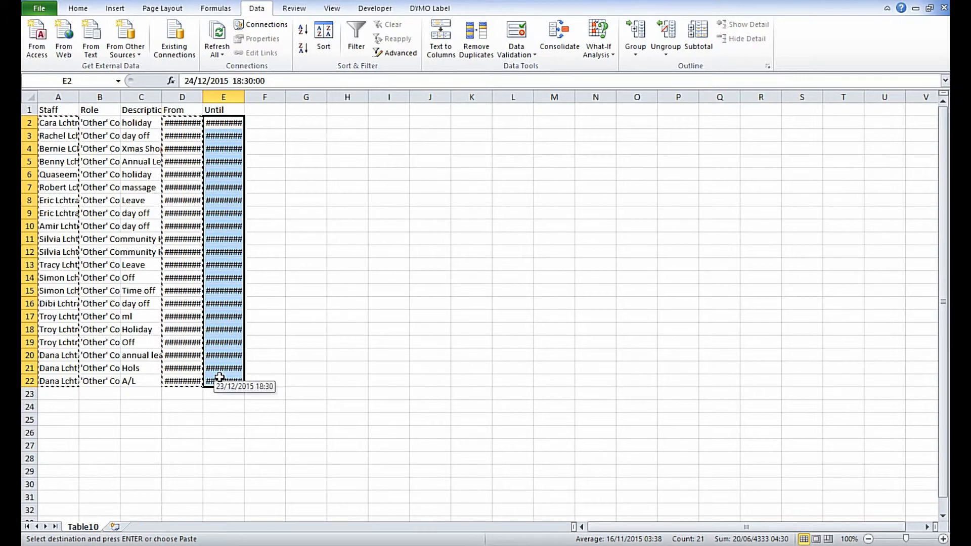
key("Escape")
key("ctrl+c")
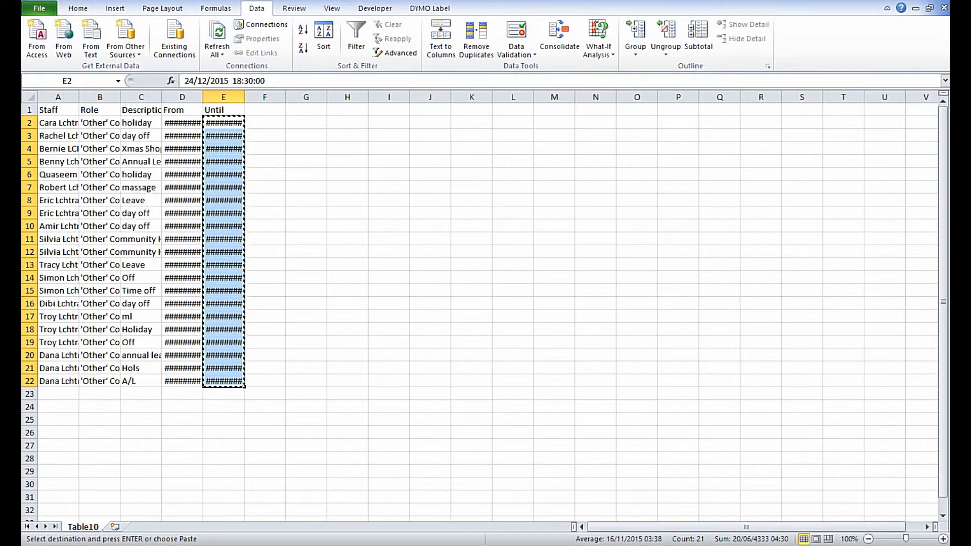
key("ctrl+Page_Up")
left_click(288, 124)
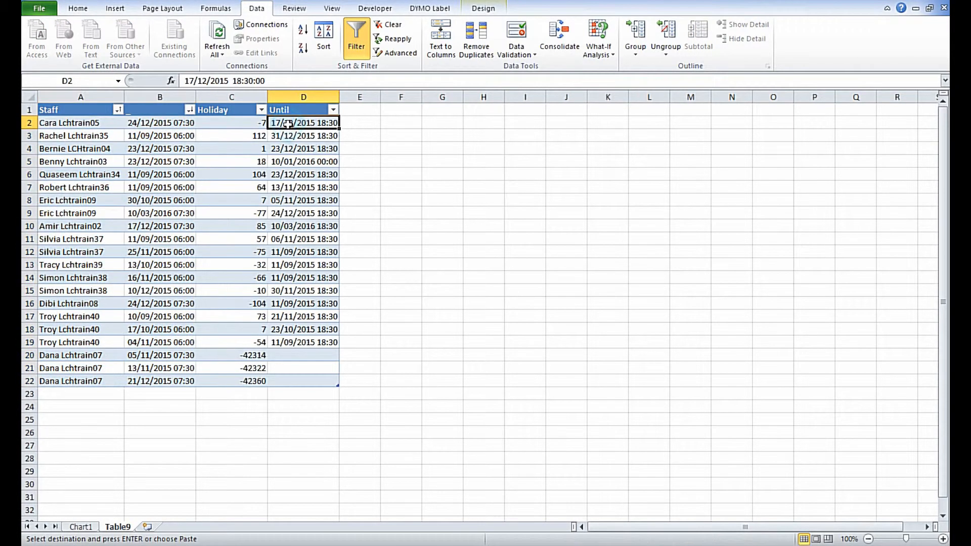
key("ctrl+v")
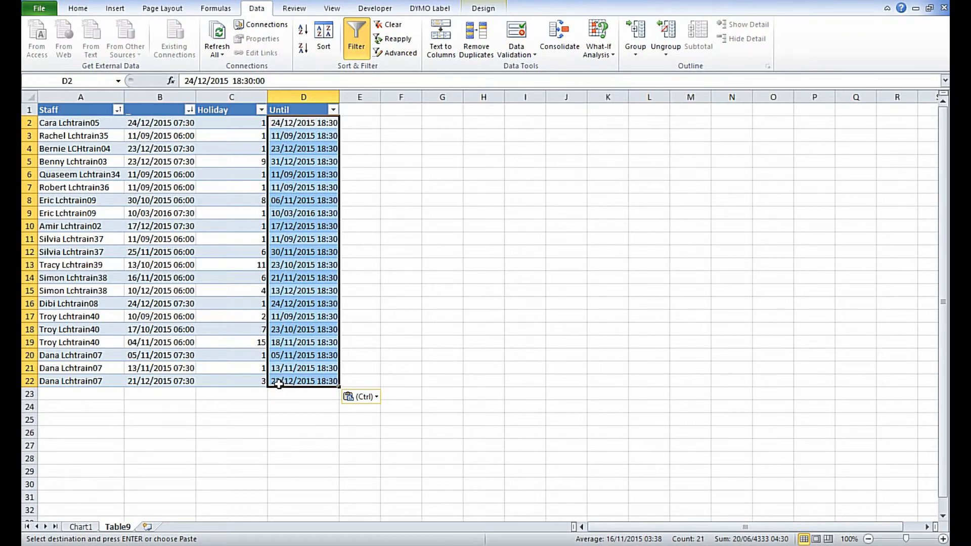
Step: Re-sort the refreshed table by Staff A to Z, then by the underscore column newest to oldest
left_click(173, 266)
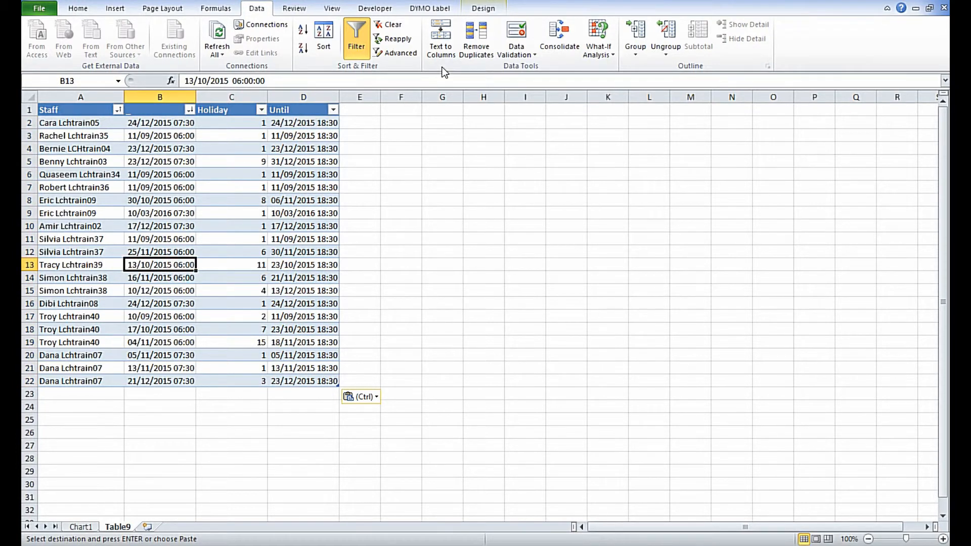
left_click(326, 44)
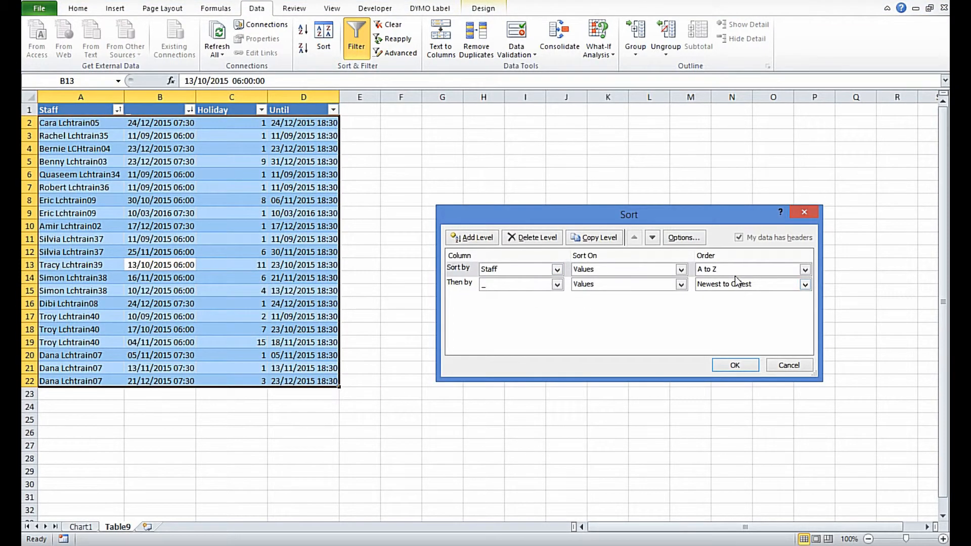
left_click(735, 365)
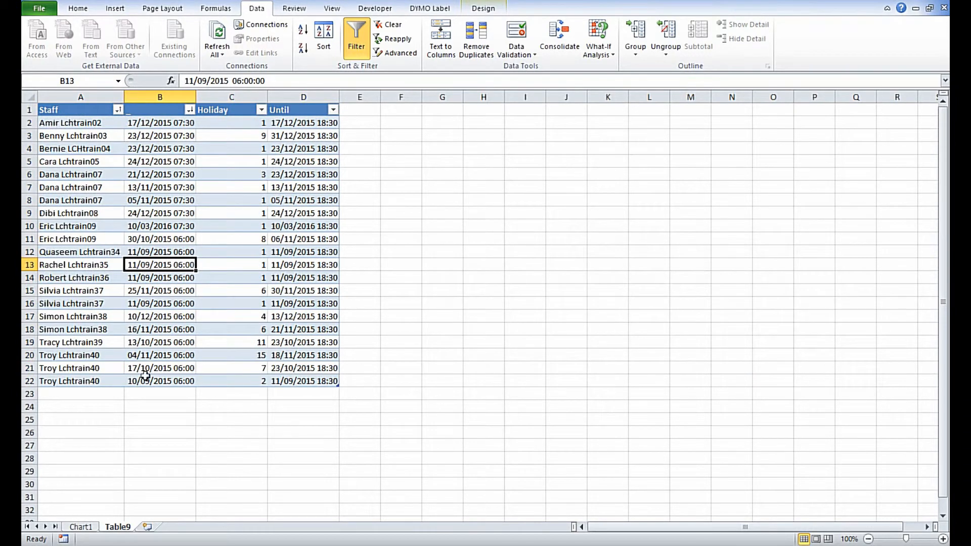
Step: Compare the leave bars on Chart1 with the refreshed rows on the Table9 sheet
left_click(92, 527)
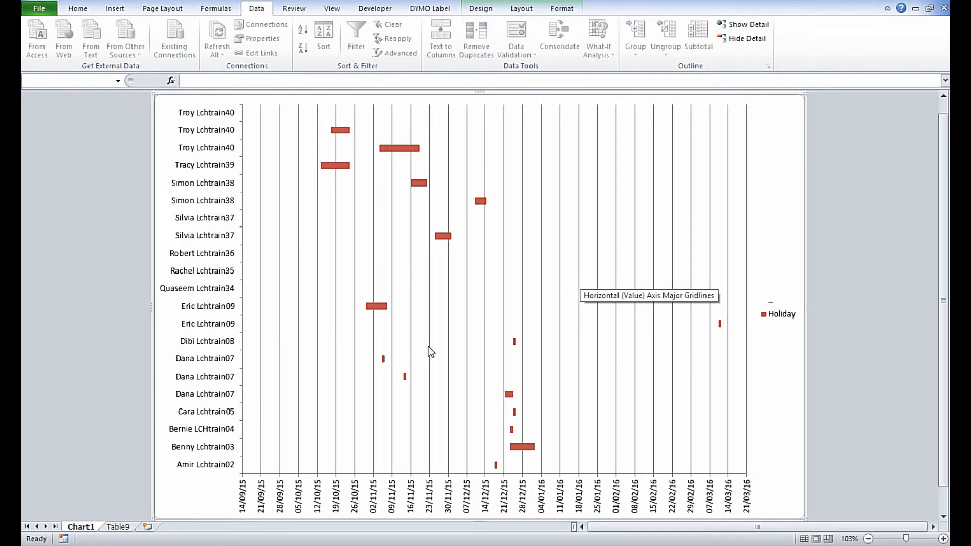
left_click(122, 526)
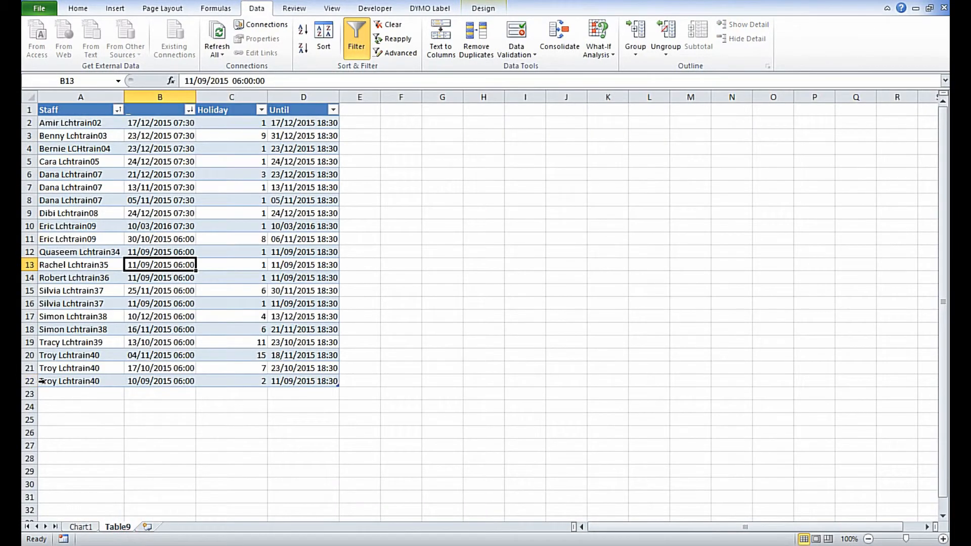
left_click(78, 527)
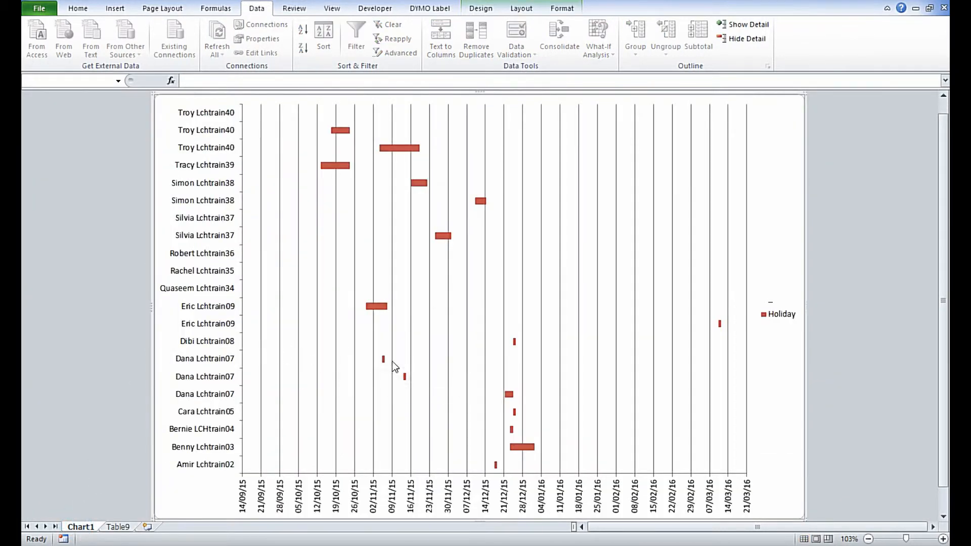
Step: Check that the chart's data source range on the Table9 sheet covers all refreshed leave rows, keeping the range as it is
right_click(641, 335)
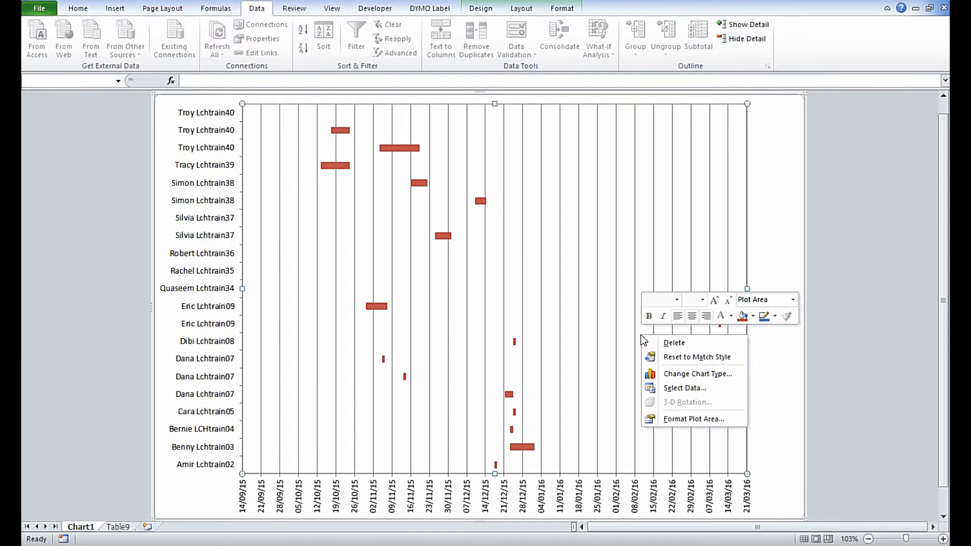
left_click(663, 388)
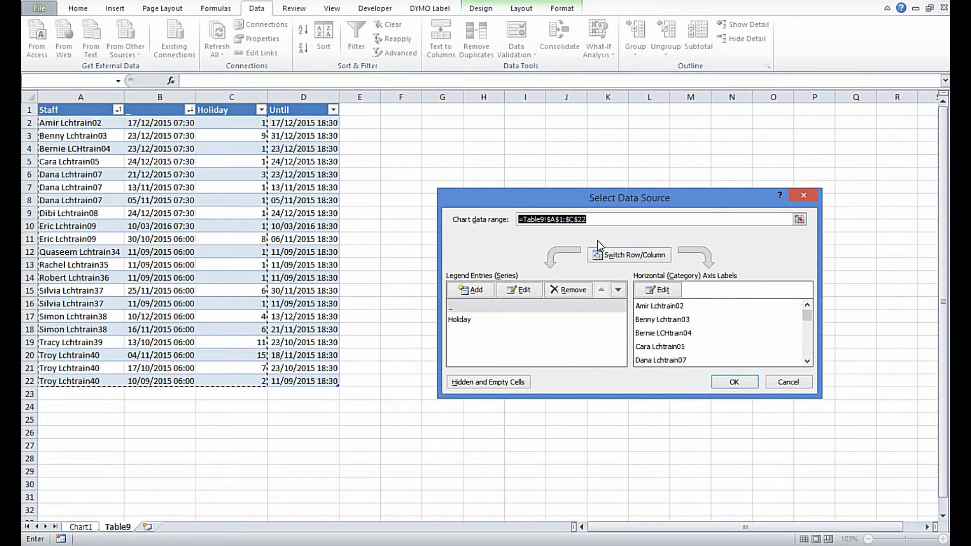
left_click(596, 220)
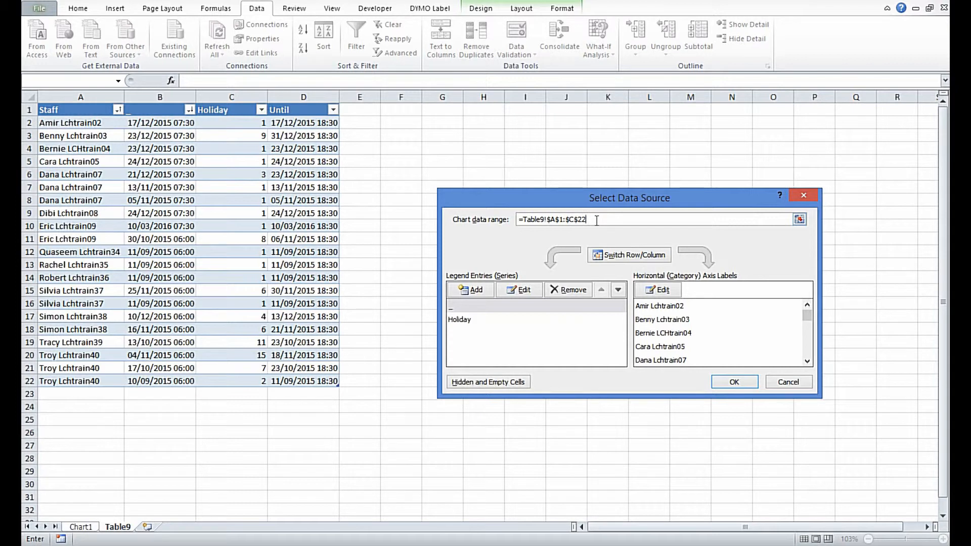
left_click(736, 382)
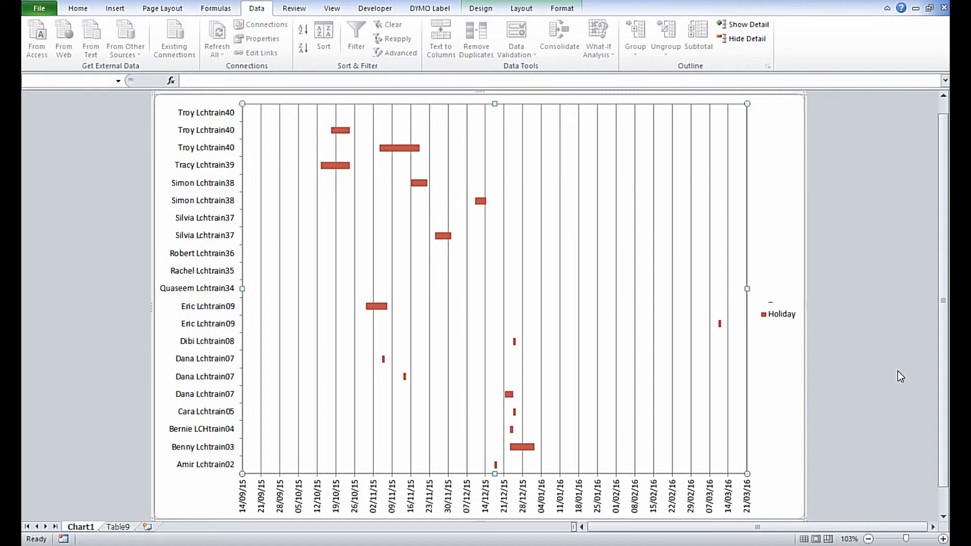
Step: Set the fixed minimum of the chart's horizontal date axis to 21/09/15
right_click(243, 502)
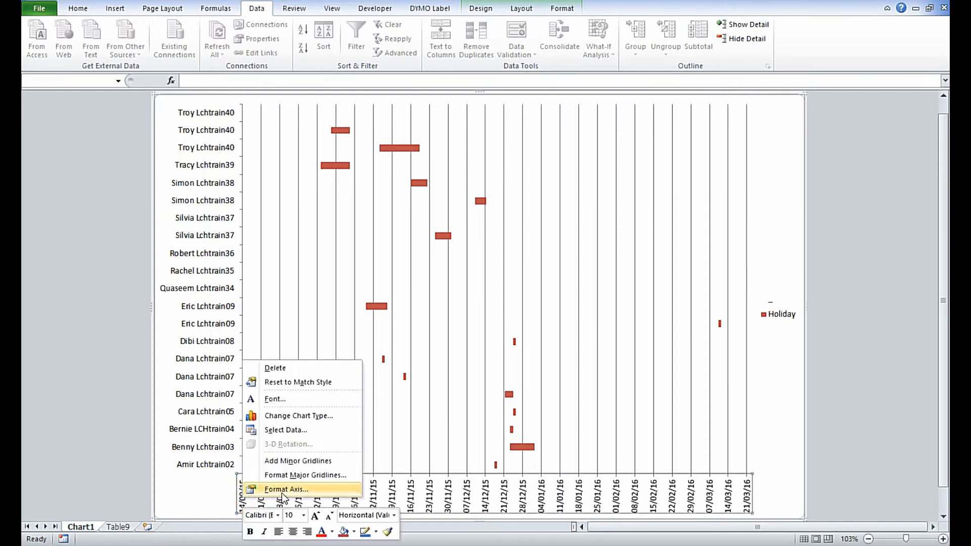
left_click(314, 491)
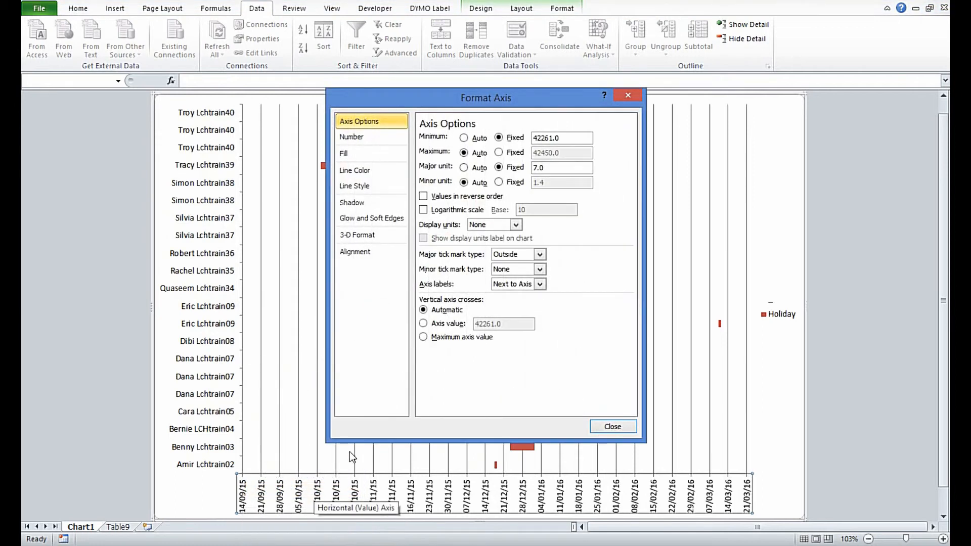
left_click(562, 137)
left_click_drag(562, 138, 512, 141)
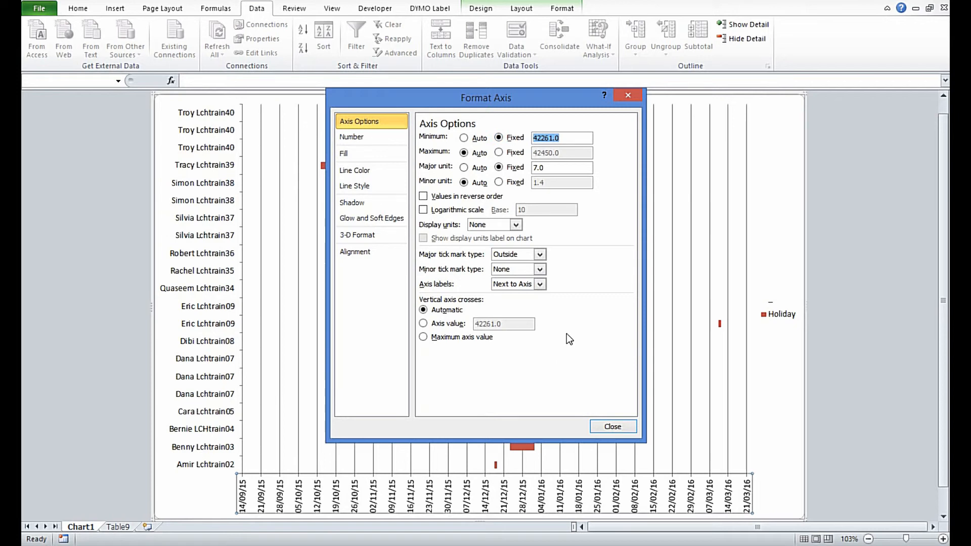
type("21/09/15")
key("Tab")
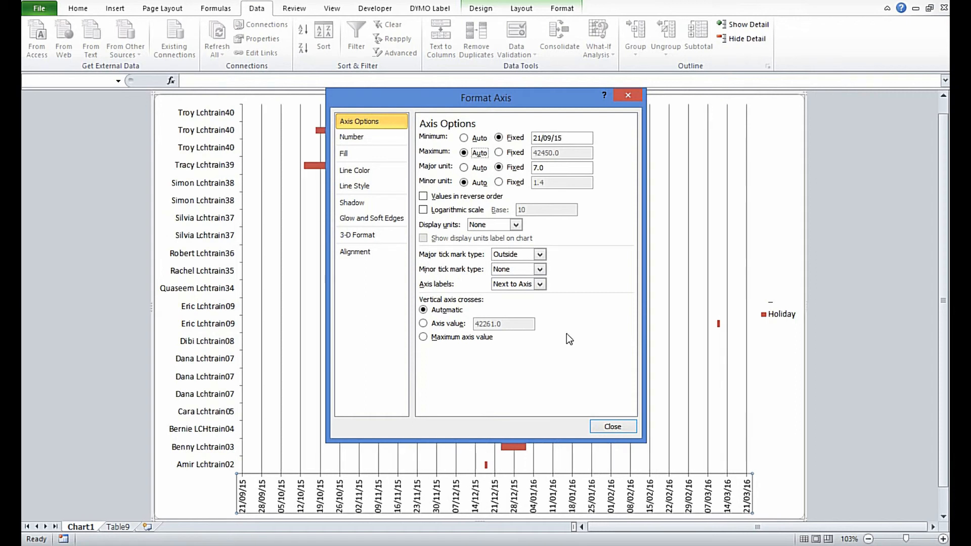
left_click(612, 426)
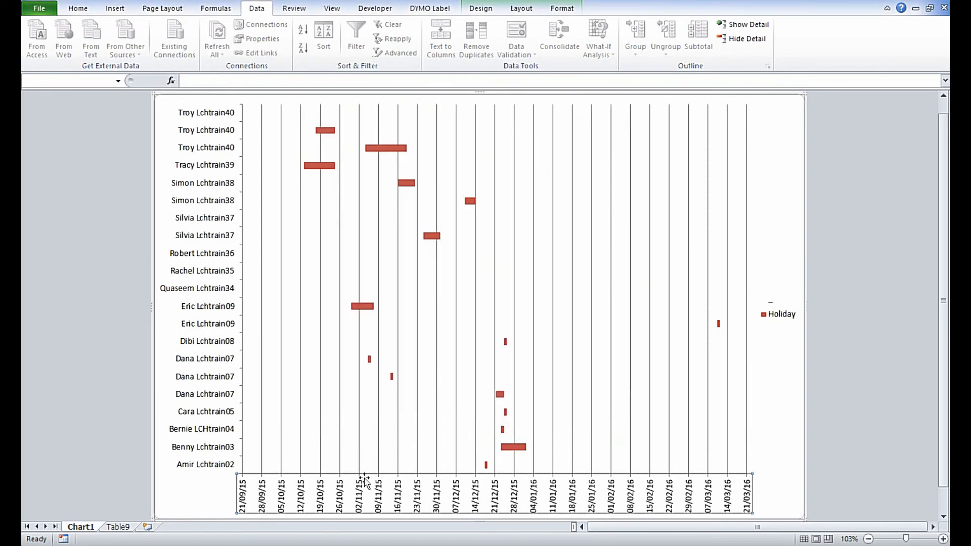